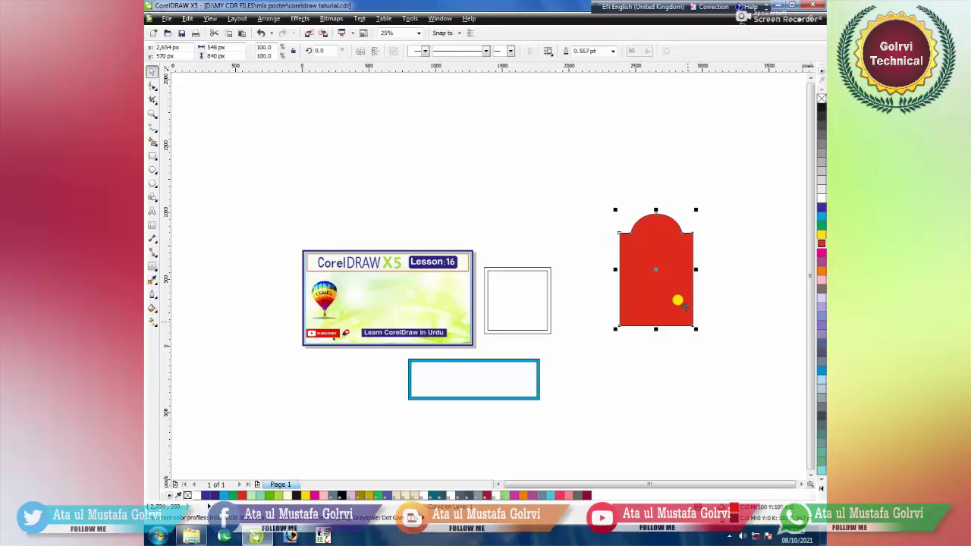
- Try a scaled-down copy of the red arched shape inside it with a yellow fill, and delete the copy
scroll(691, 323, up, 2)
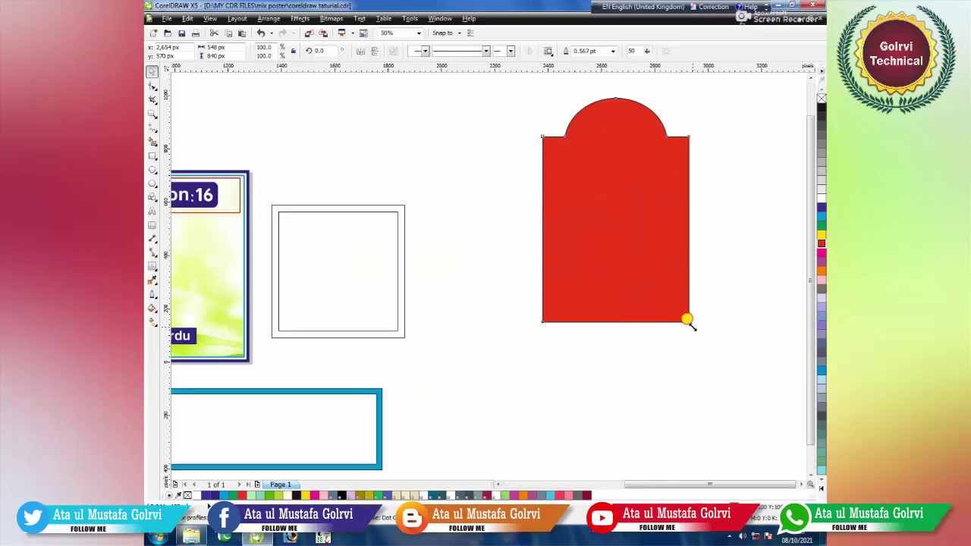
drag(686, 320, 681, 308)
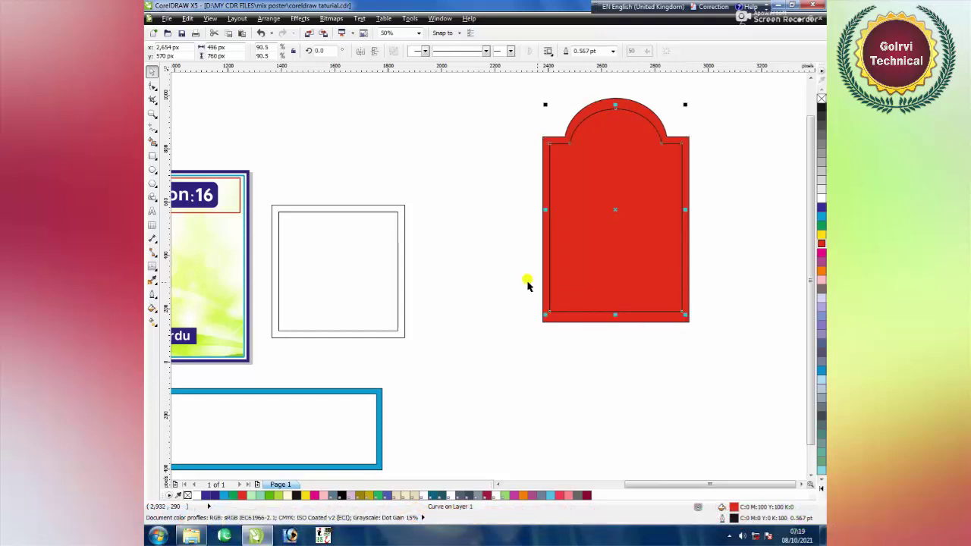
click(821, 236)
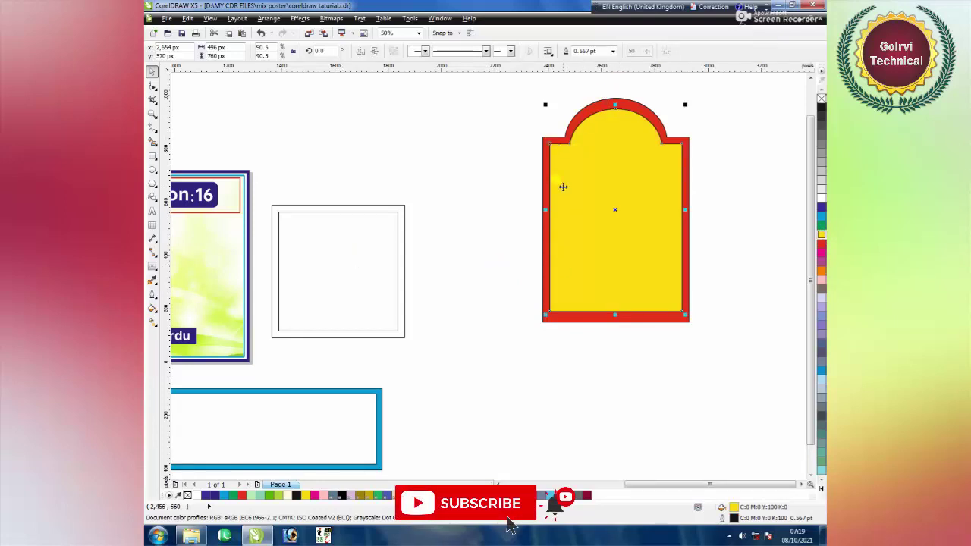
key(Delete)
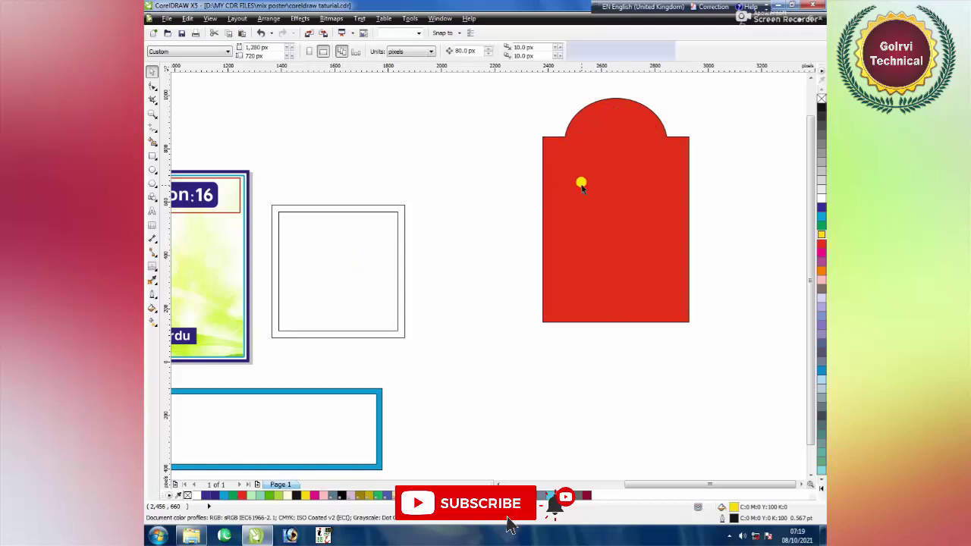
- Apply an inside contour to the red arched shape
click(581, 185)
click(152, 268)
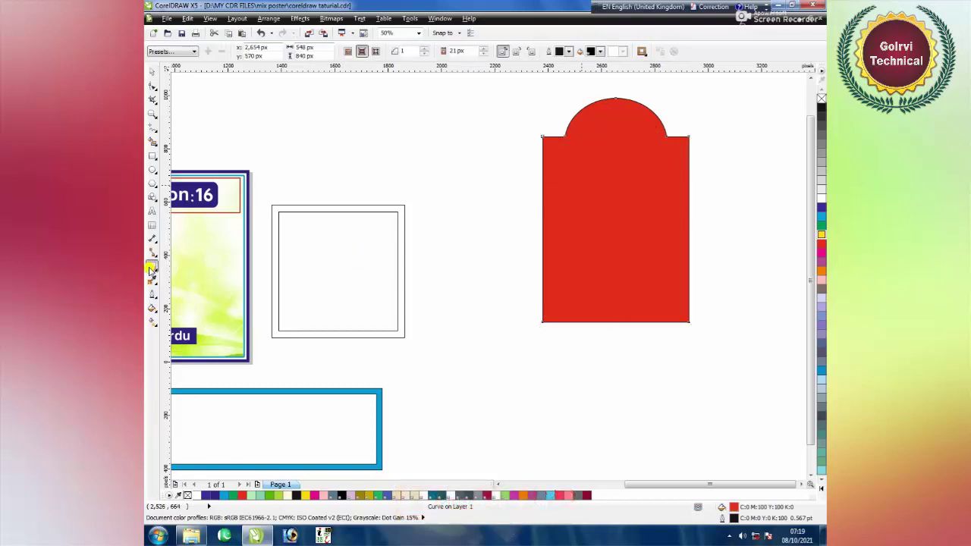
click(362, 50)
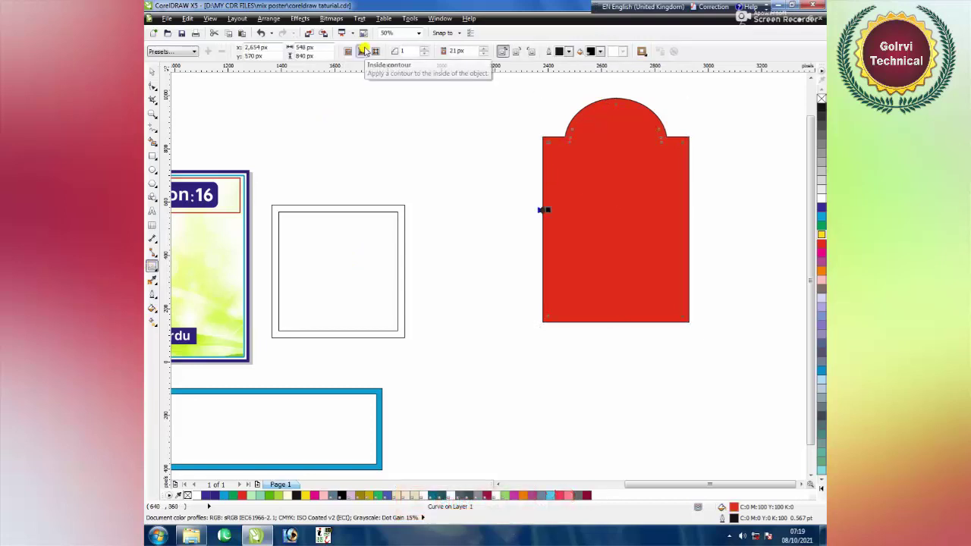
click(363, 51)
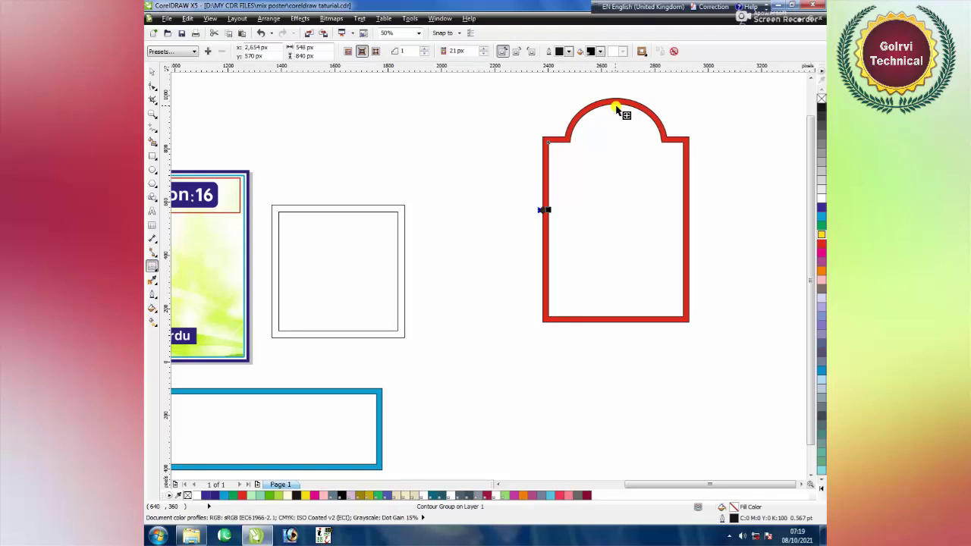
- Try different contour step counts and offsets on the arched shape, settling on 2 steps with a 21 px offset
click(426, 49)
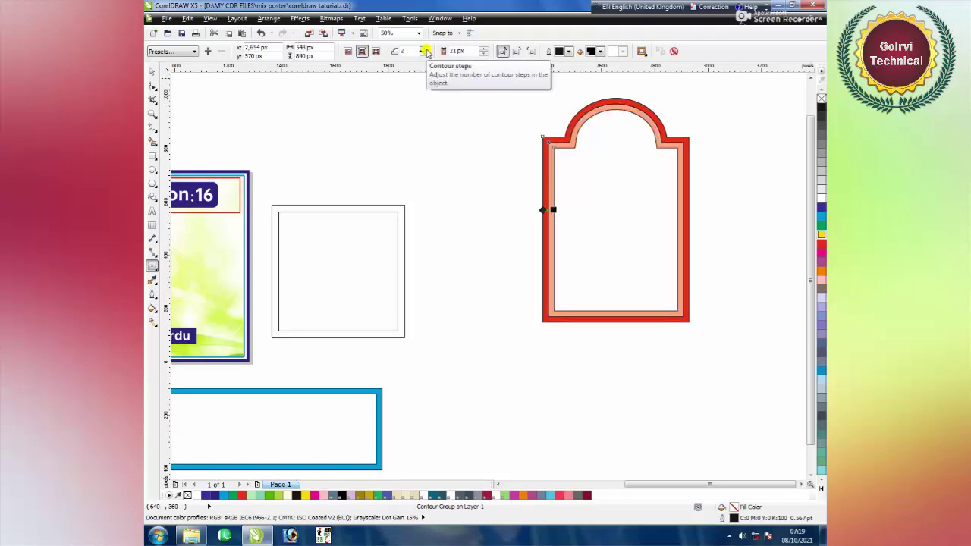
click(426, 48)
click(426, 49)
click(426, 48)
click(427, 48)
click(426, 49)
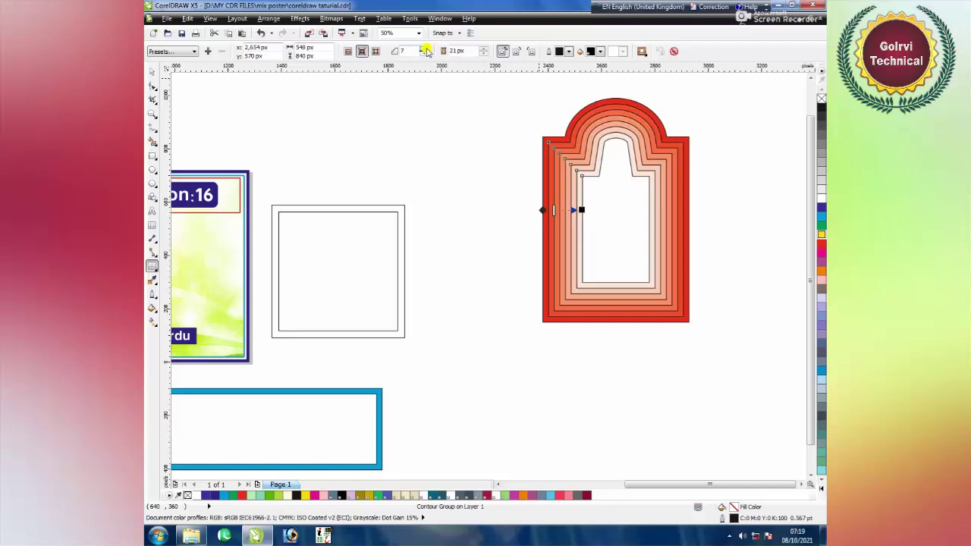
click(424, 54)
click(425, 55)
click(424, 55)
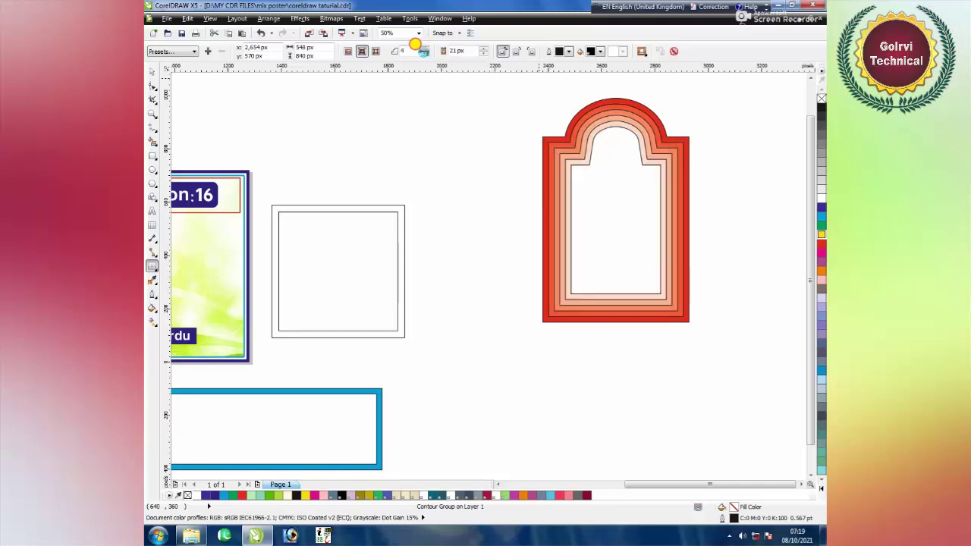
click(425, 54)
click(425, 55)
click(425, 55)
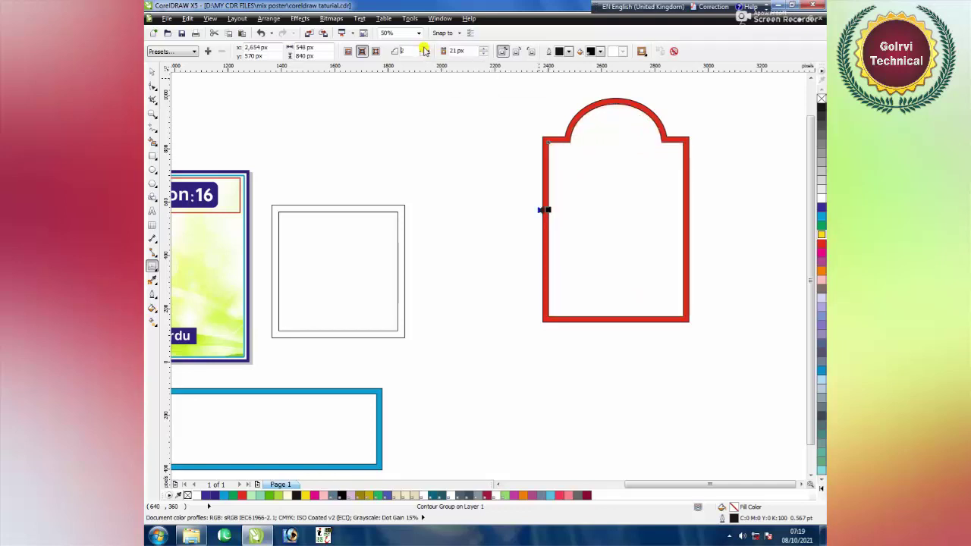
click(425, 48)
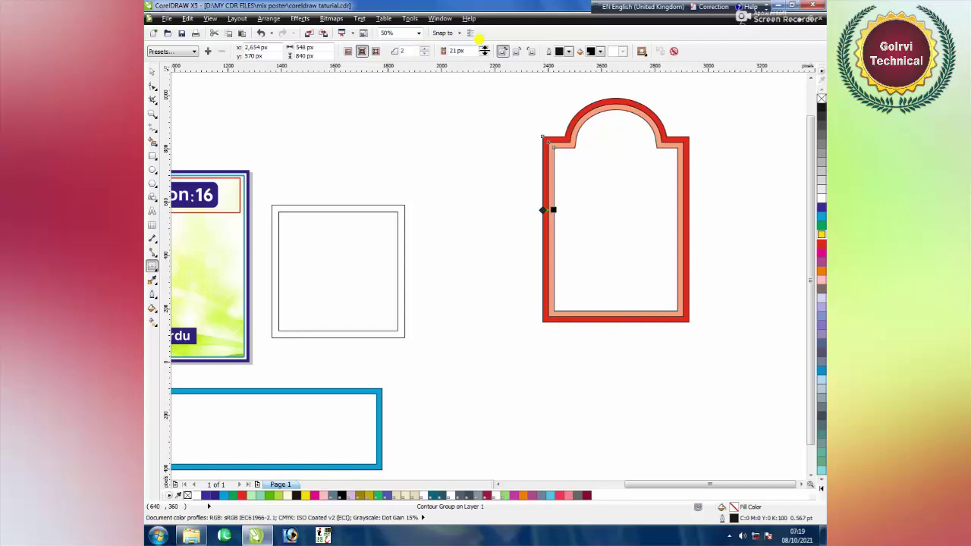
click(483, 48)
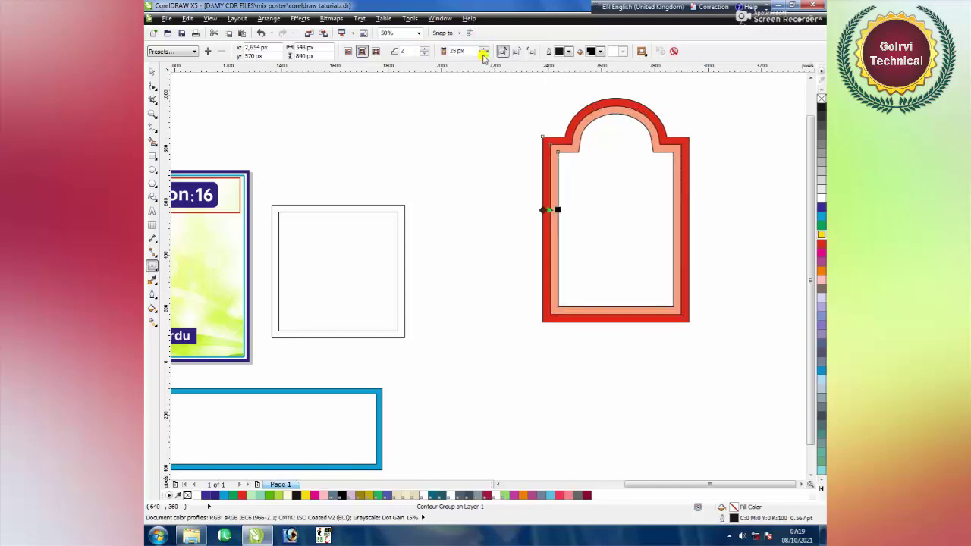
click(483, 53)
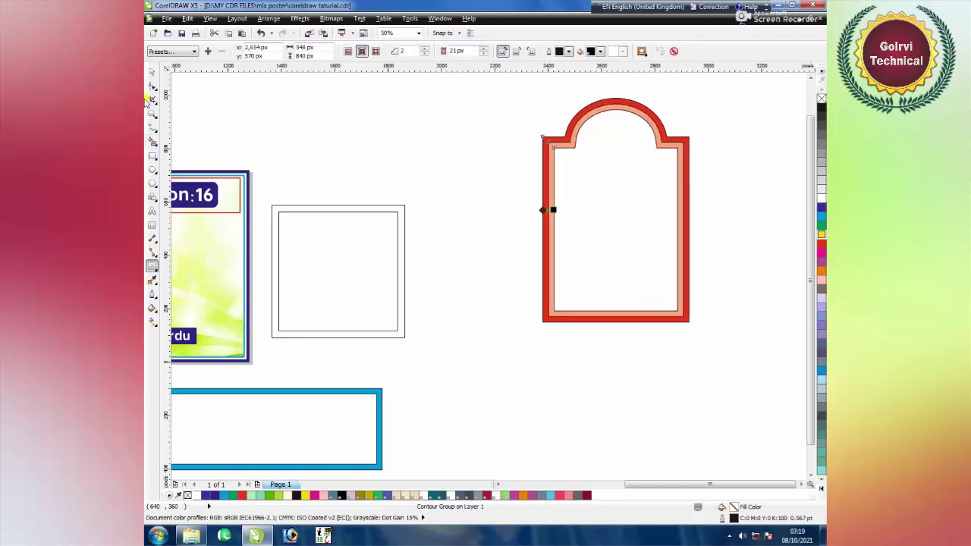
- Break the arched shape's contour group apart and accept the resulting notice
click(151, 71)
click(569, 141)
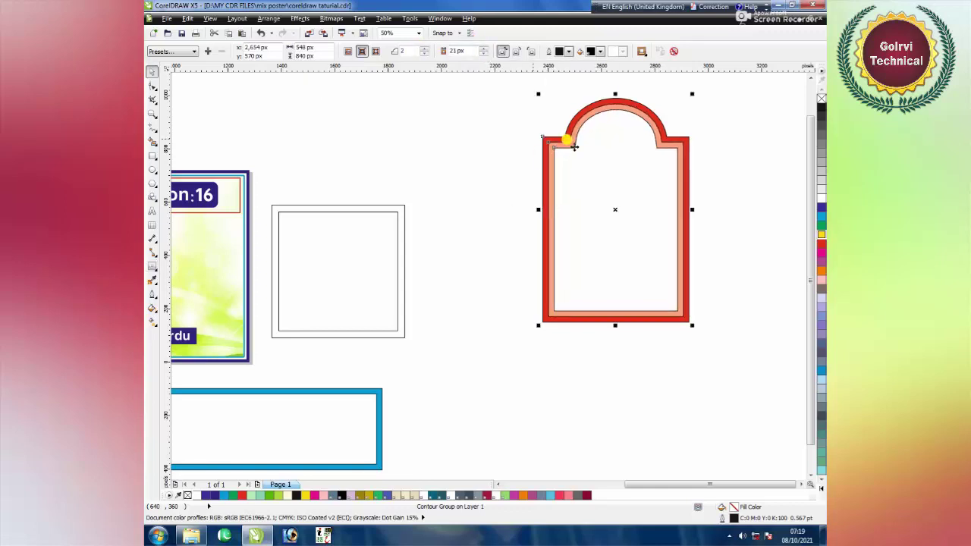
click(269, 18)
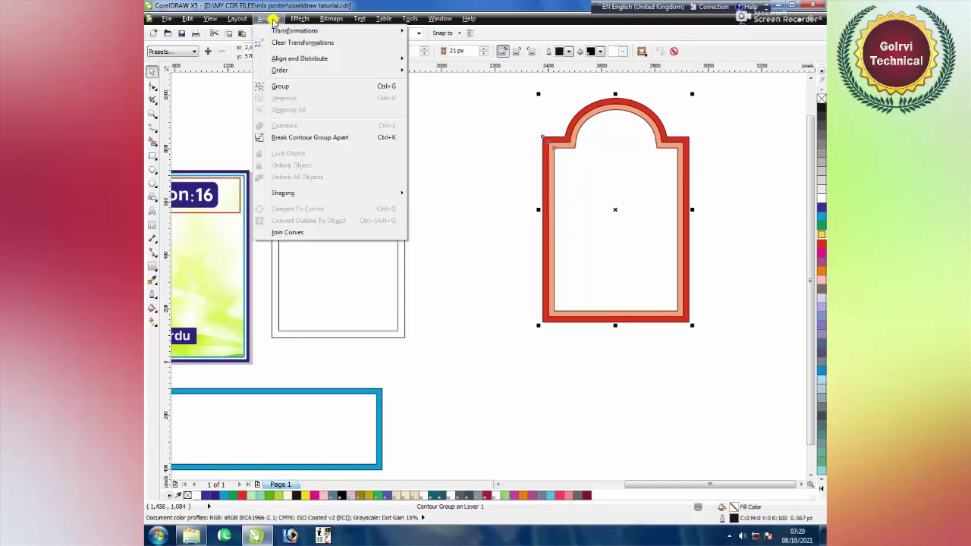
click(315, 137)
click(506, 289)
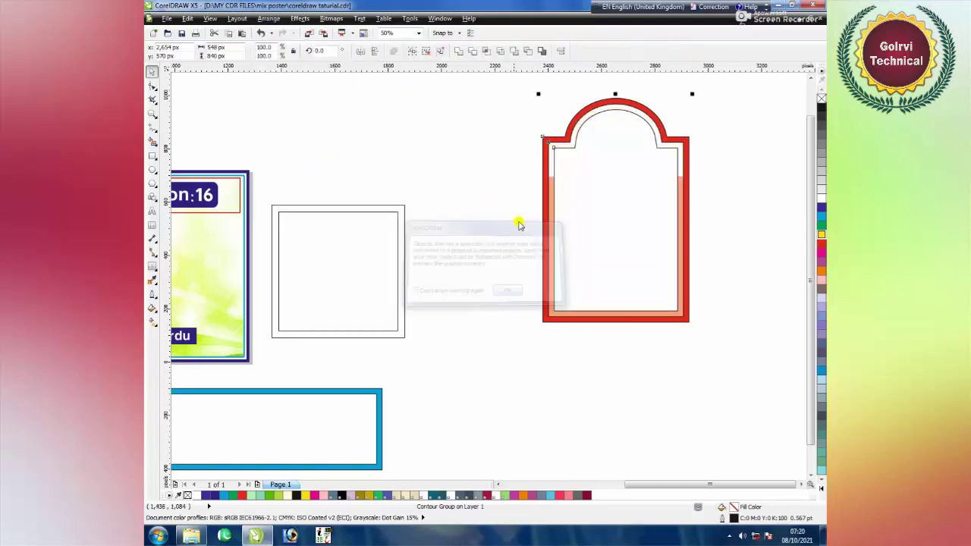
- Ungroup the two inner contour shapes and spread the three arched shapes apart
click(654, 179)
drag(554, 138, 523, 131)
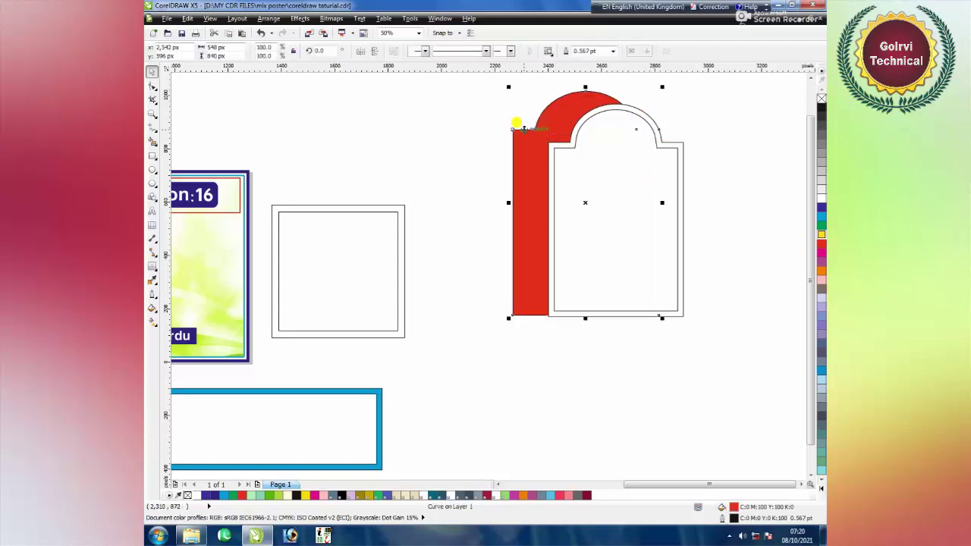
click(611, 172)
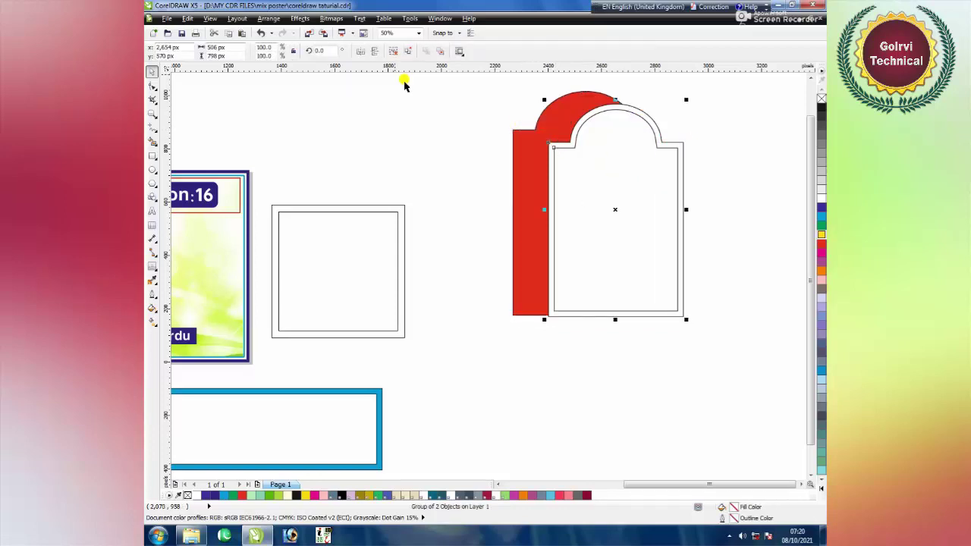
click(582, 184)
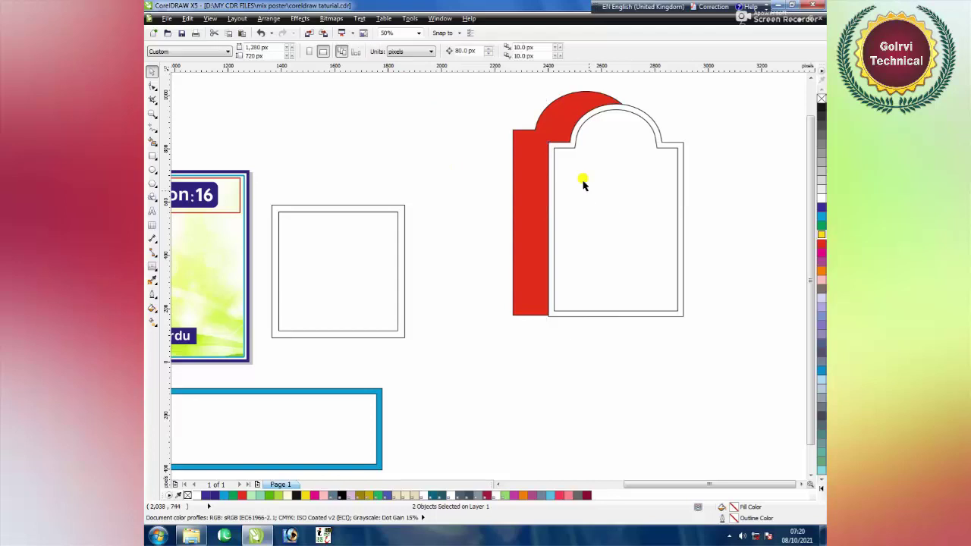
click(583, 184)
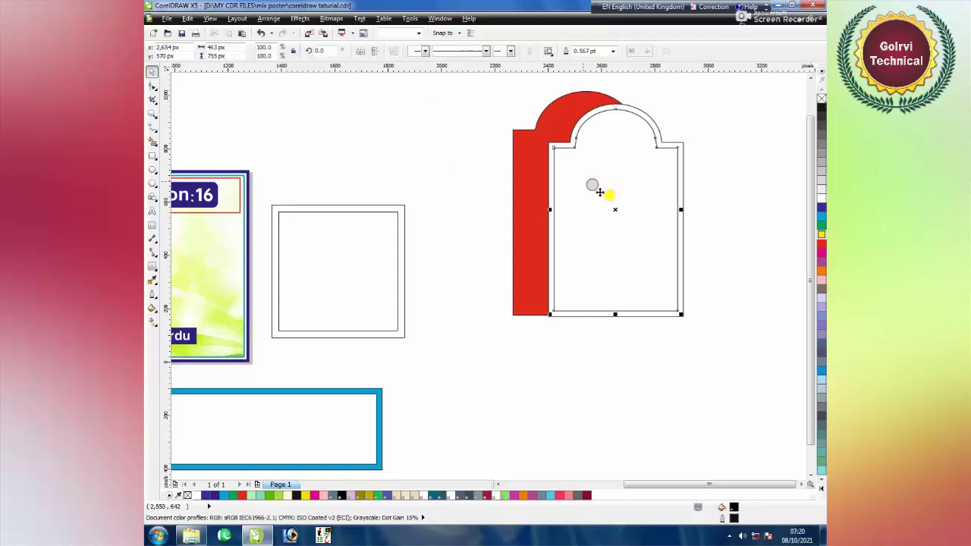
drag(599, 192, 619, 205)
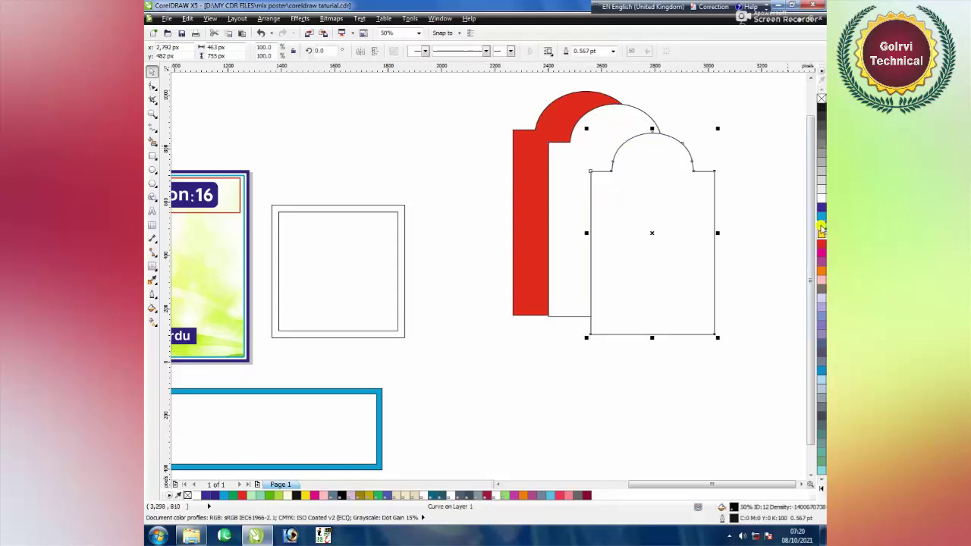
- Try a yellow fill on the middle arched shape, and undo the fill, the moves and the ungrouping
click(569, 147)
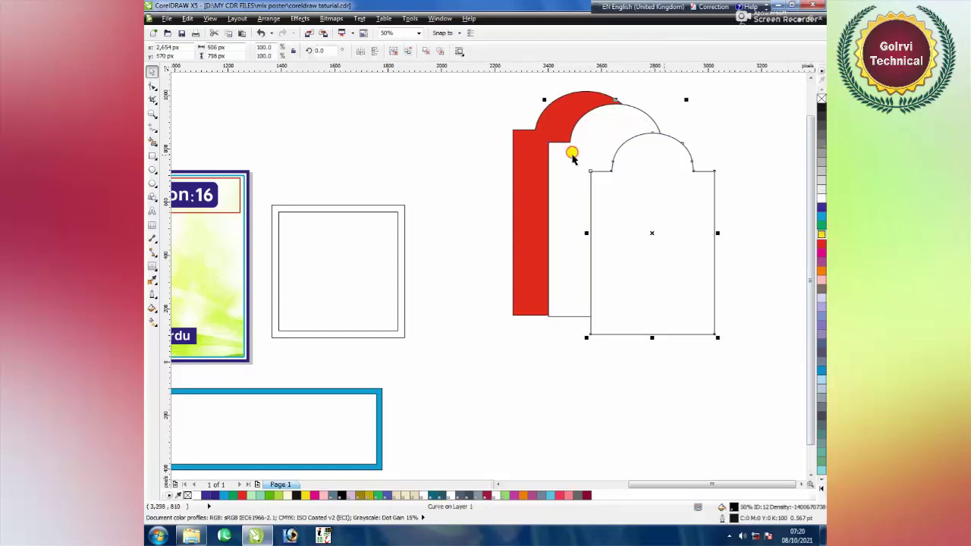
click(820, 237)
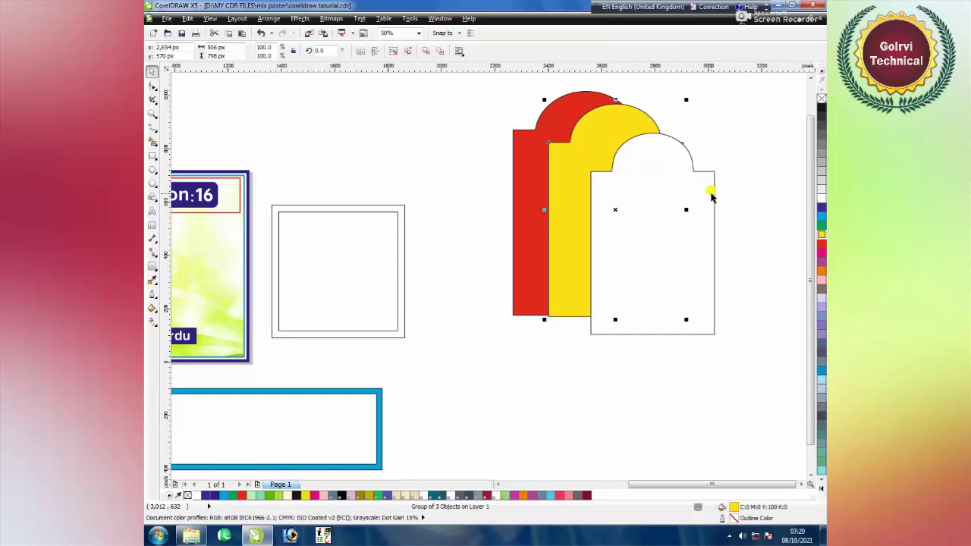
key(ctrl+z)
key(ctrl+z)
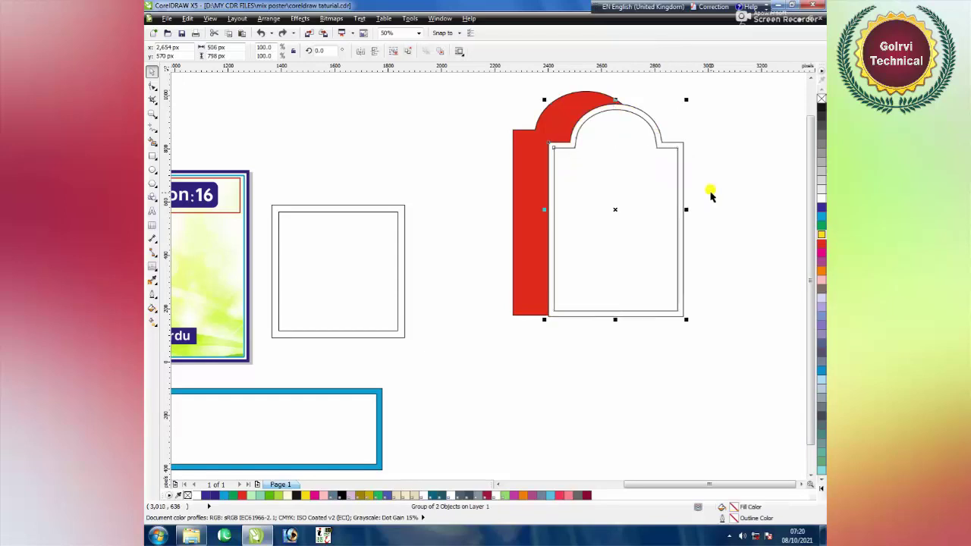
key(ctrl+z)
key(ctrl+z)
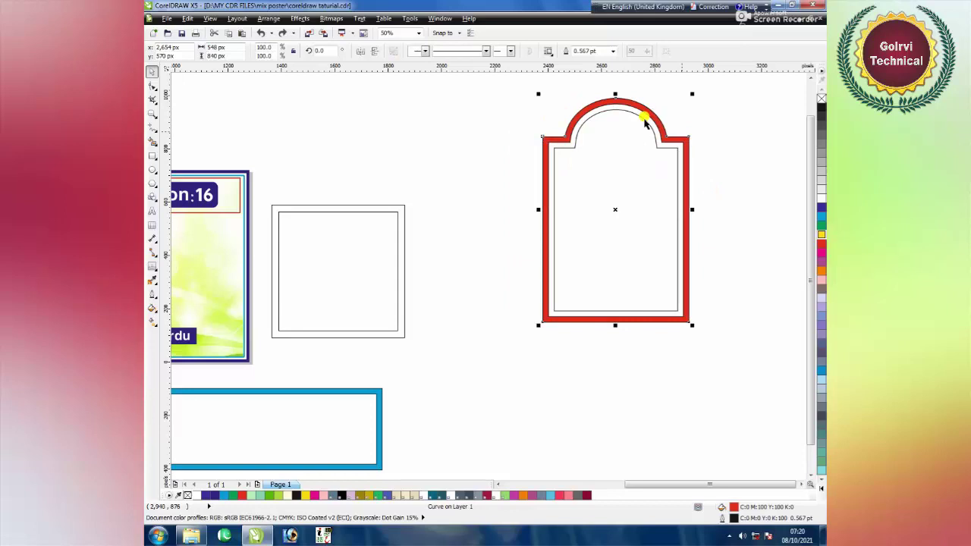
- Ungroup the two inner arched shapes and fill the larger one yellow
click(582, 151)
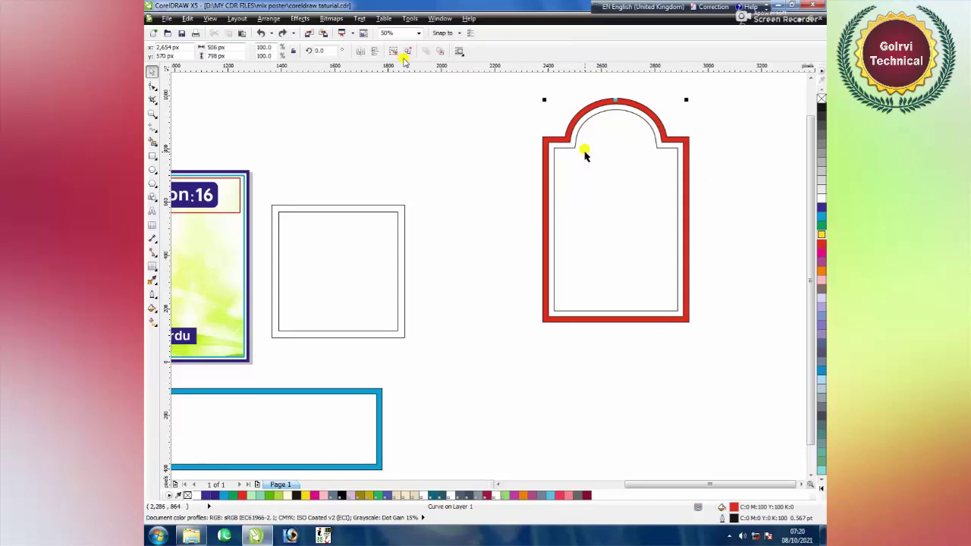
click(395, 51)
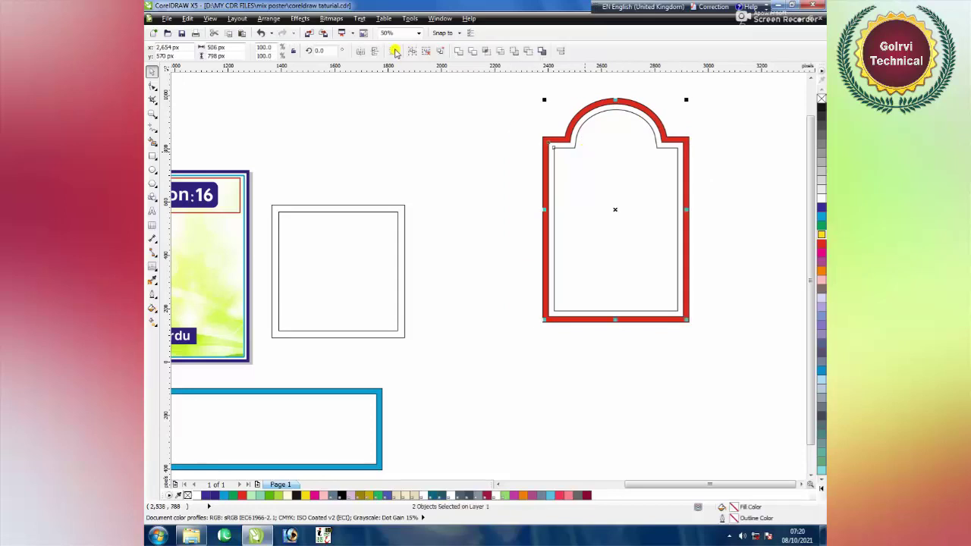
click(471, 157)
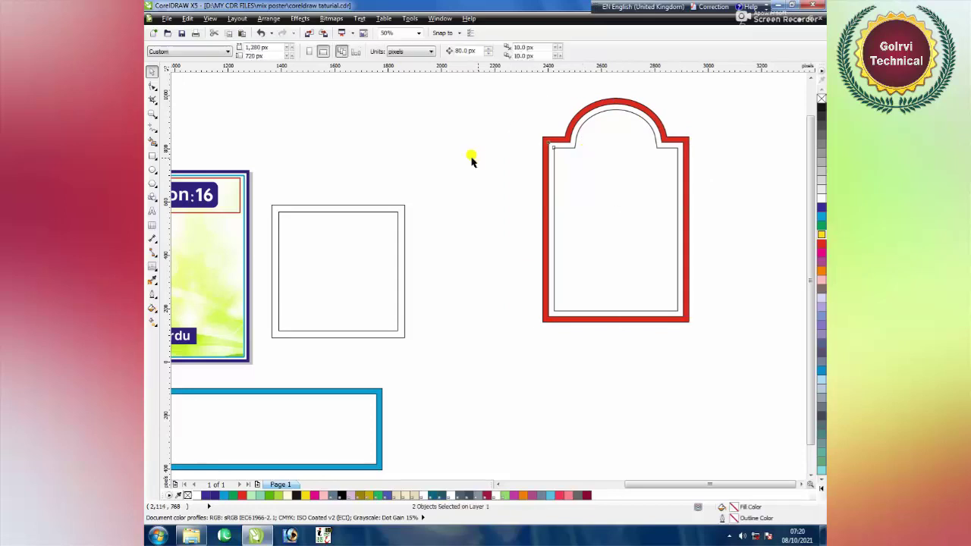
click(821, 239)
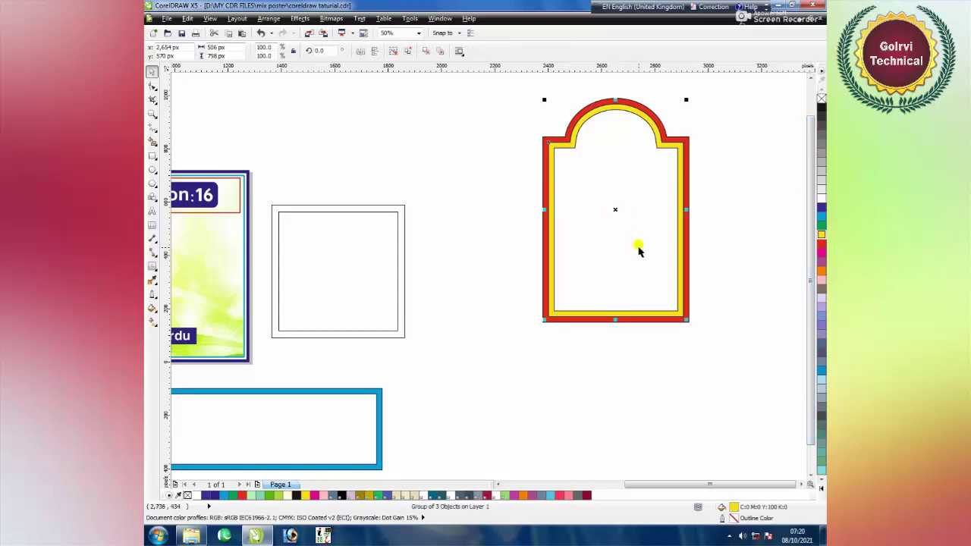
- Group all three arched shapes with their outlines removed, and move the frame to about x 2464 px, y 528 px
drag(751, 91, 494, 353)
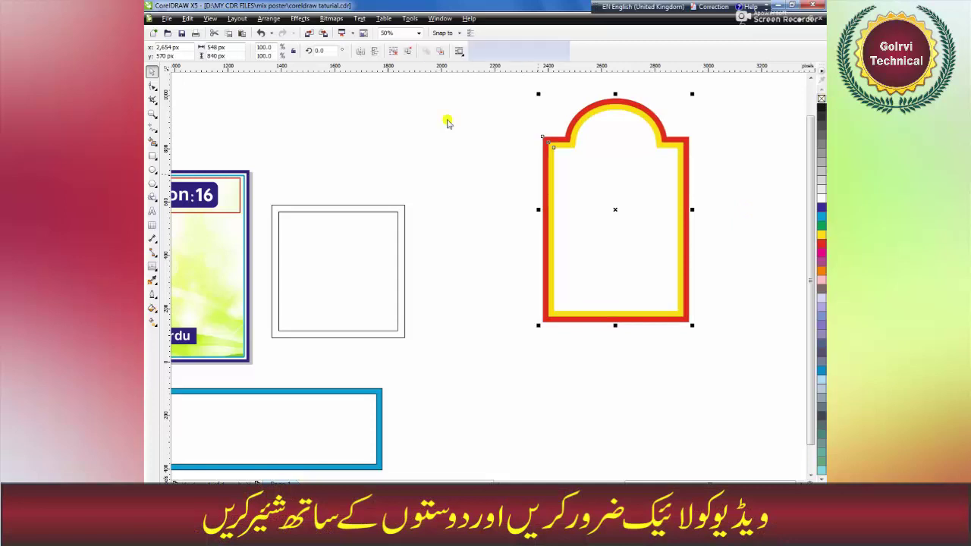
drag(609, 210, 559, 221)
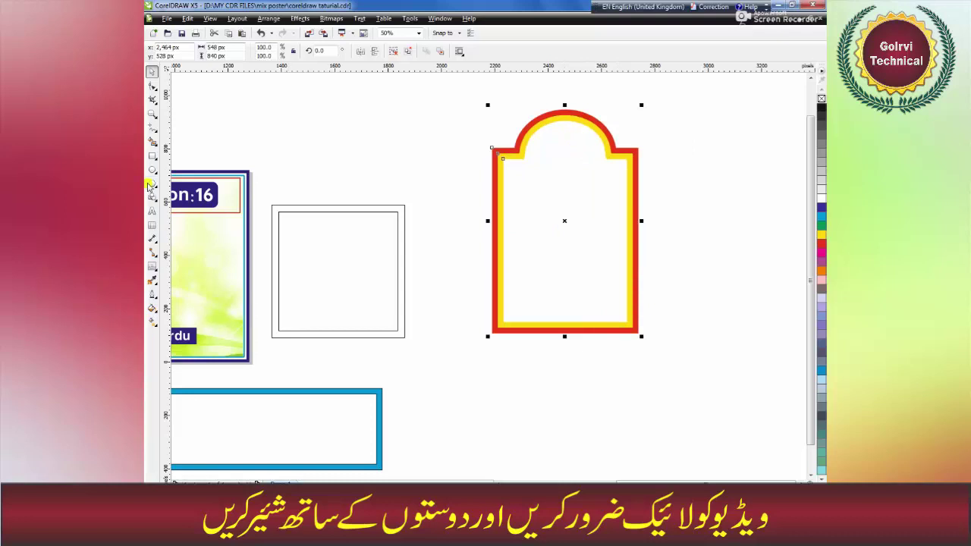
- Draw a square of about 480 by 480 px below the red and yellow arched frame
click(152, 156)
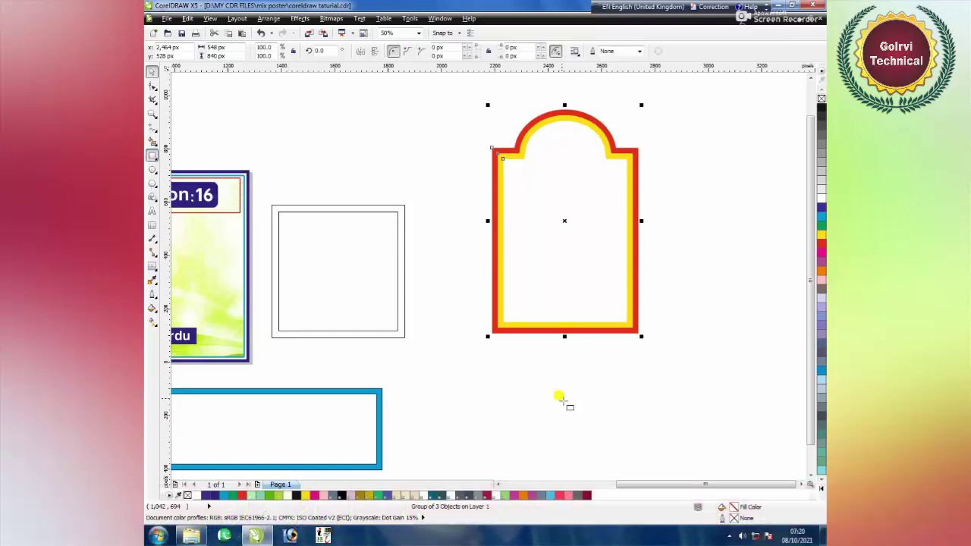
drag(494, 363, 621, 459)
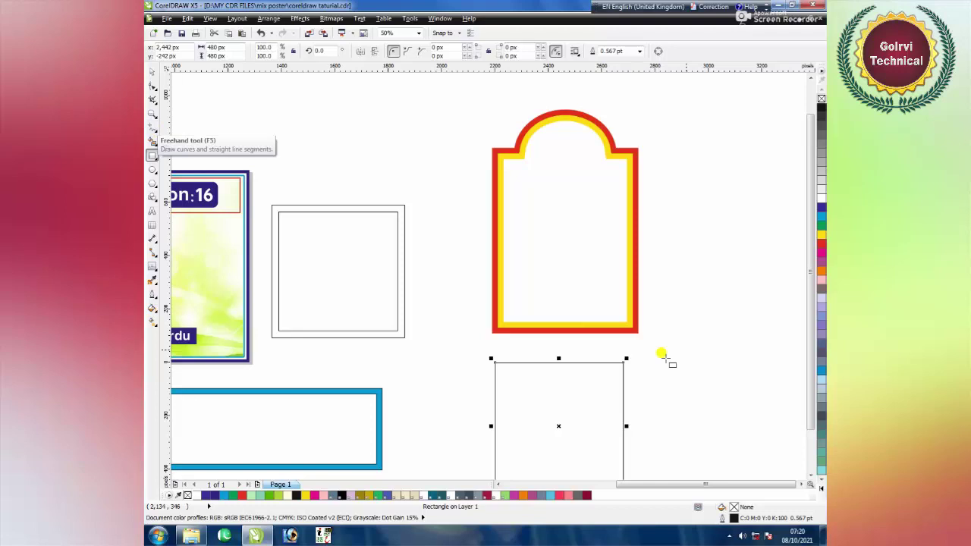
click(810, 476)
click(810, 476)
click(538, 314)
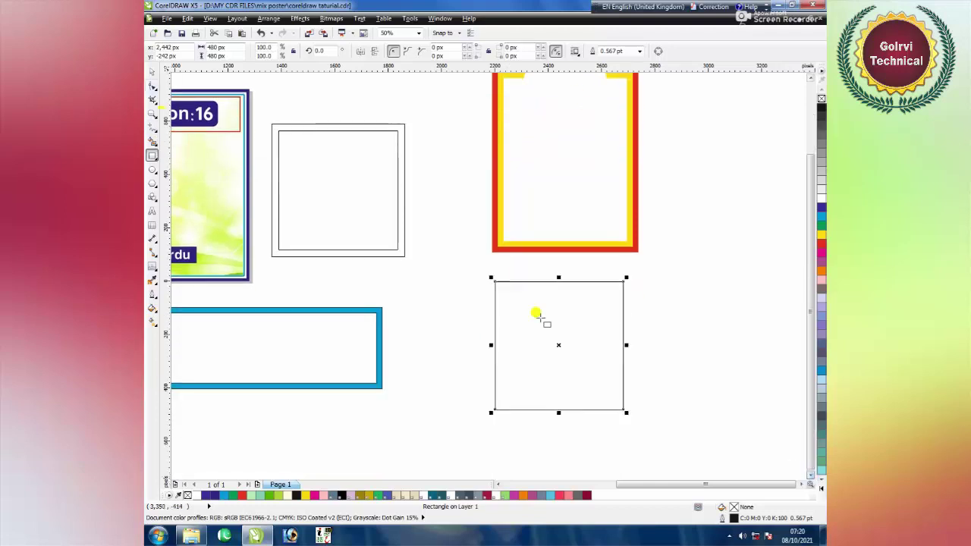
- Draw an ellipse of about 290 by 184 px across the square's top edge and centre it horizontally on the square
click(153, 173)
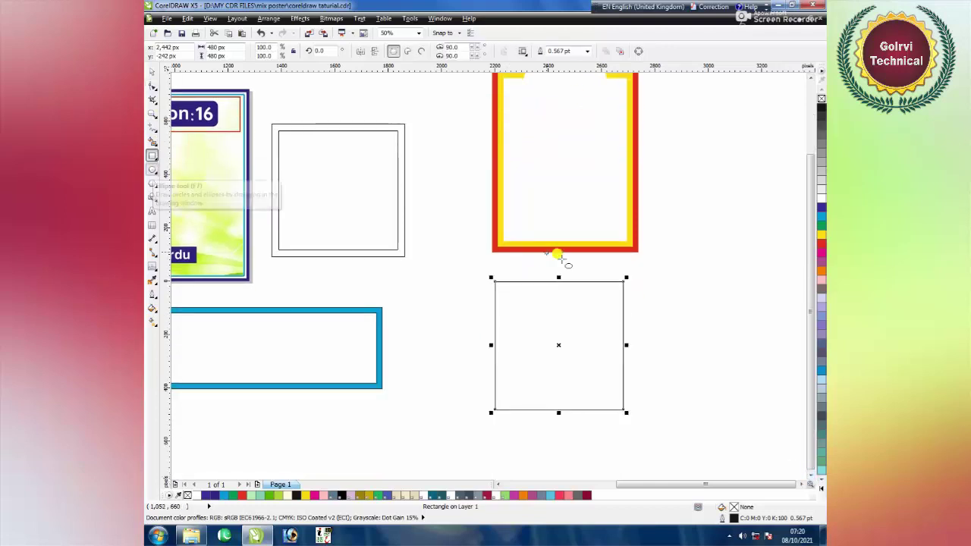
drag(528, 268, 604, 318)
click(153, 71)
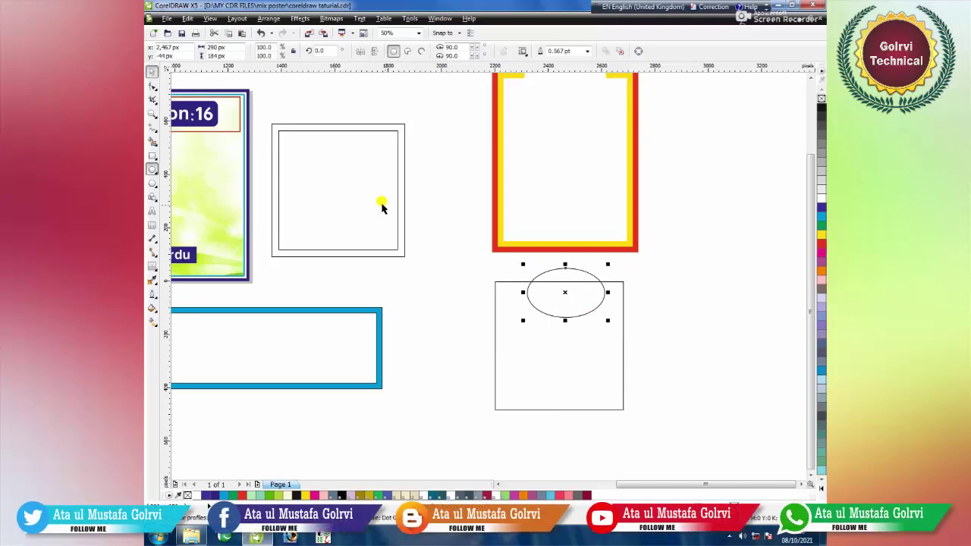
drag(546, 272, 554, 271)
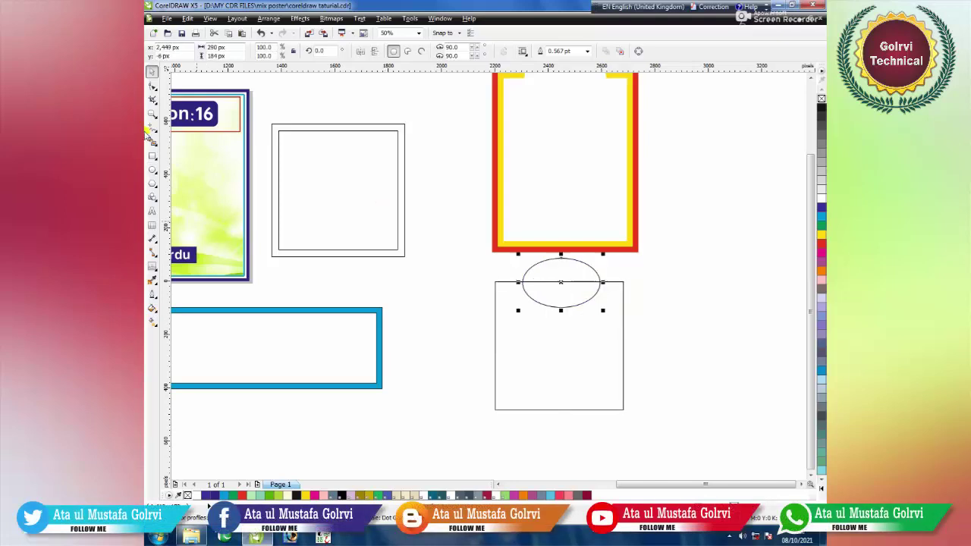
shift+click(537, 349)
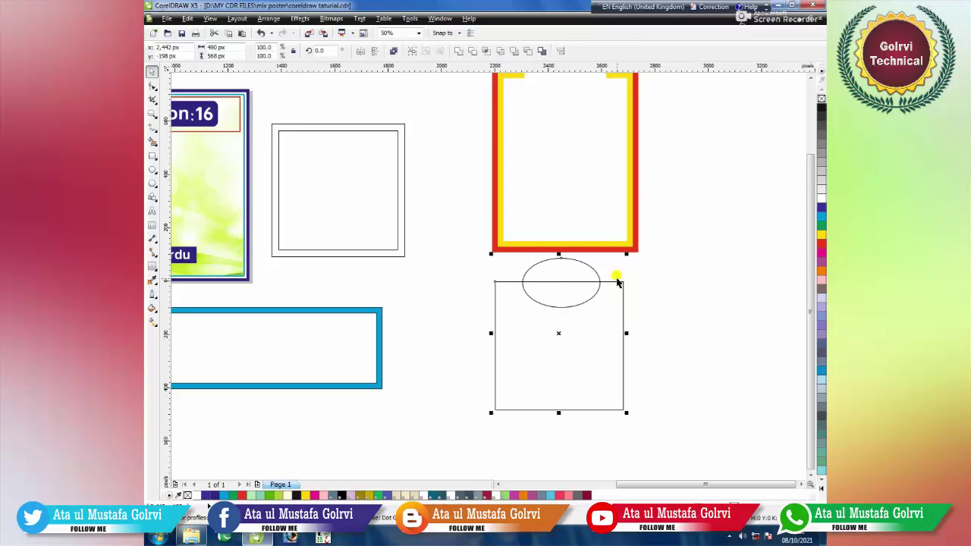
key(c)
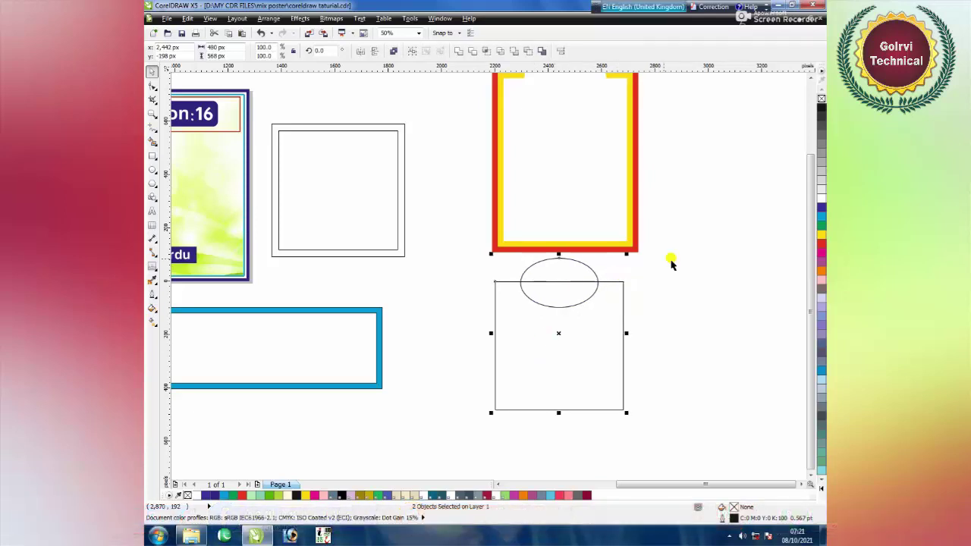
- Place a copy of the ellipse straight below the original, across the square's bottom edge
click(559, 261)
click(591, 277)
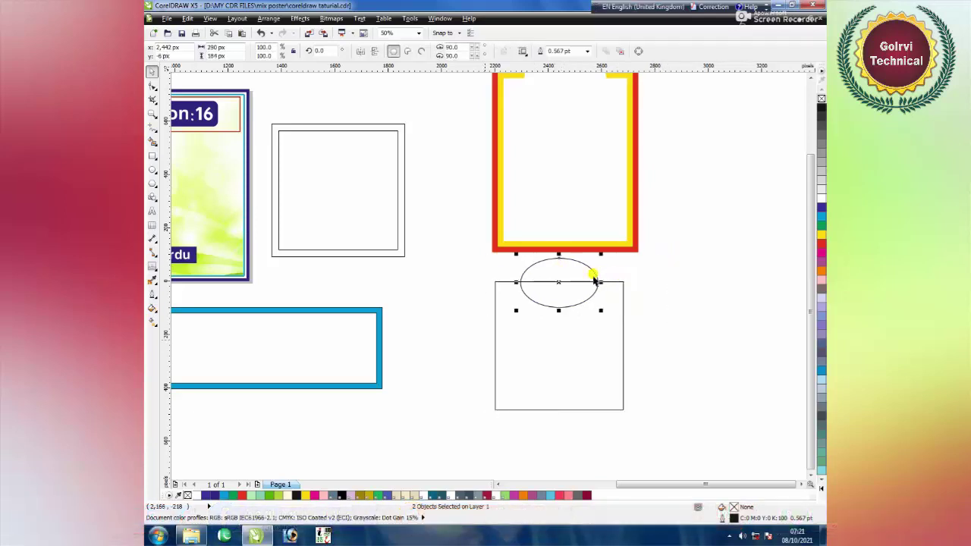
drag(557, 280, 548, 404)
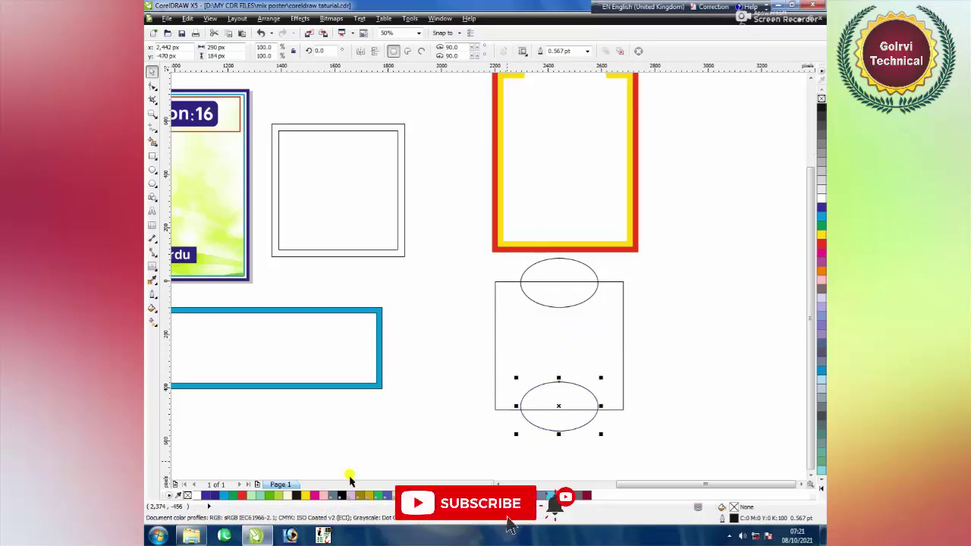
- Add a copy of both ellipses rotated 90 degrees on the square's side edges, and weld all the shapes into one outline
shift+click(543, 301)
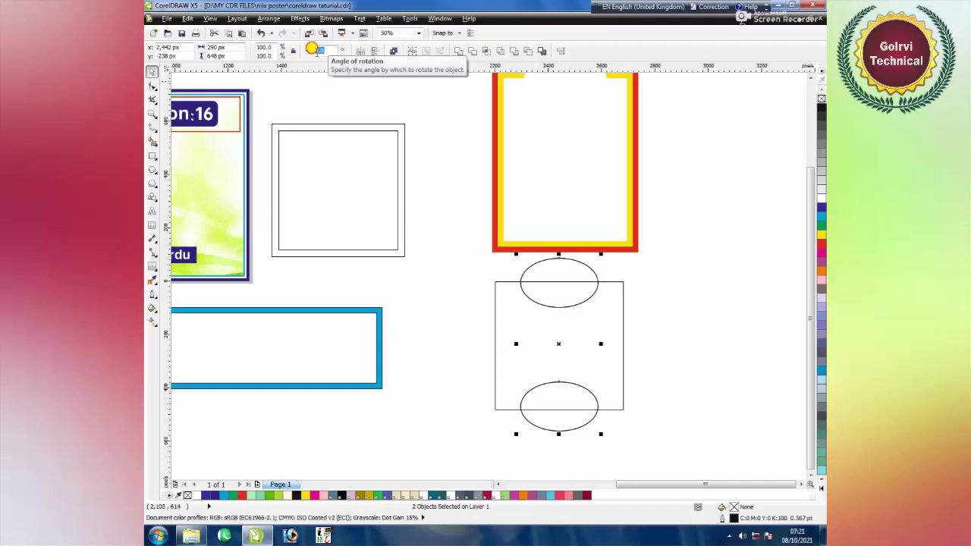
click(314, 50)
text(9)
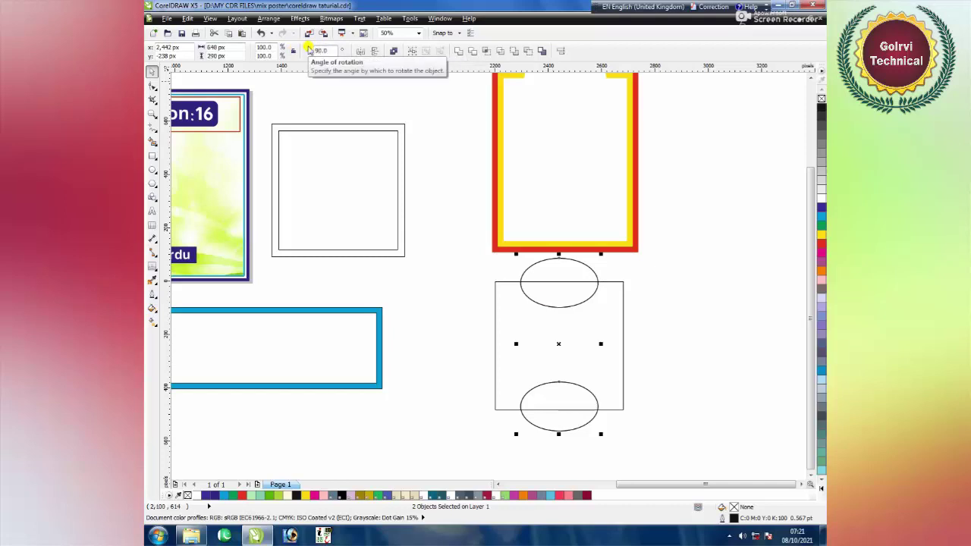
key(Return)
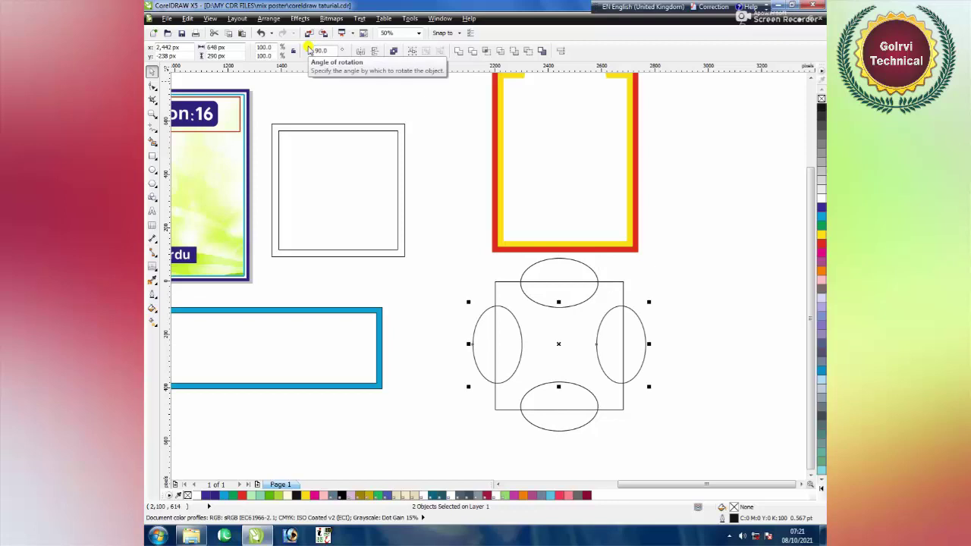
drag(705, 254, 439, 456)
click(457, 51)
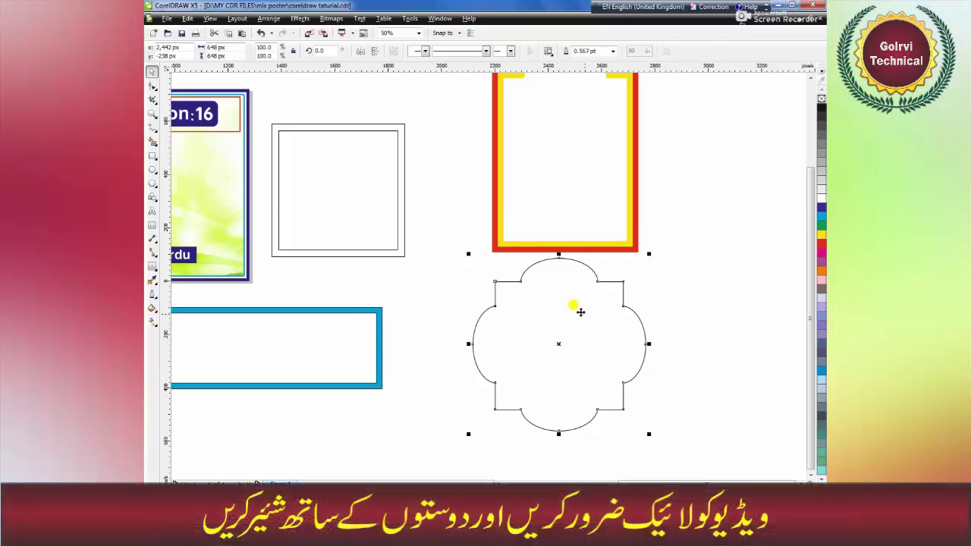
- Apply an inside contour with 2 steps and a 17 px offset to the welded shape
click(153, 266)
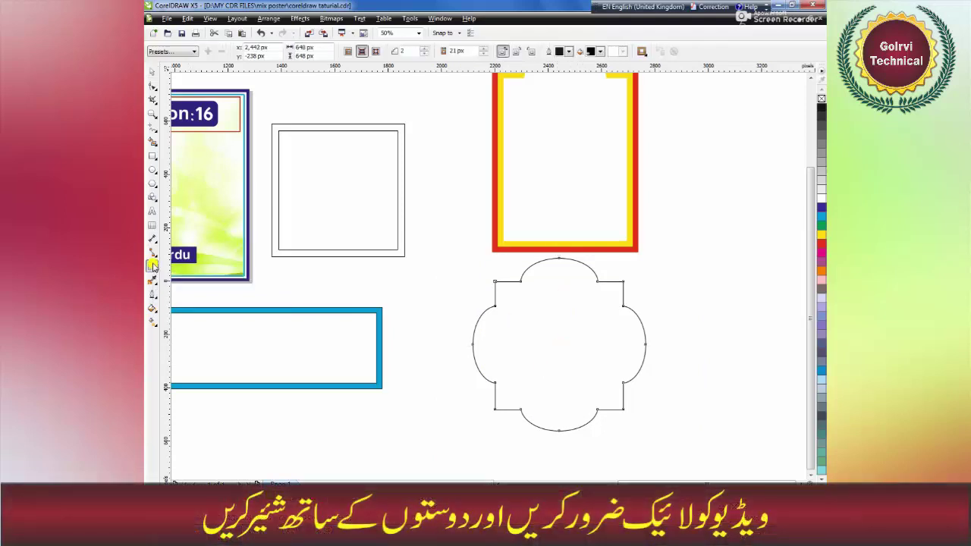
click(363, 50)
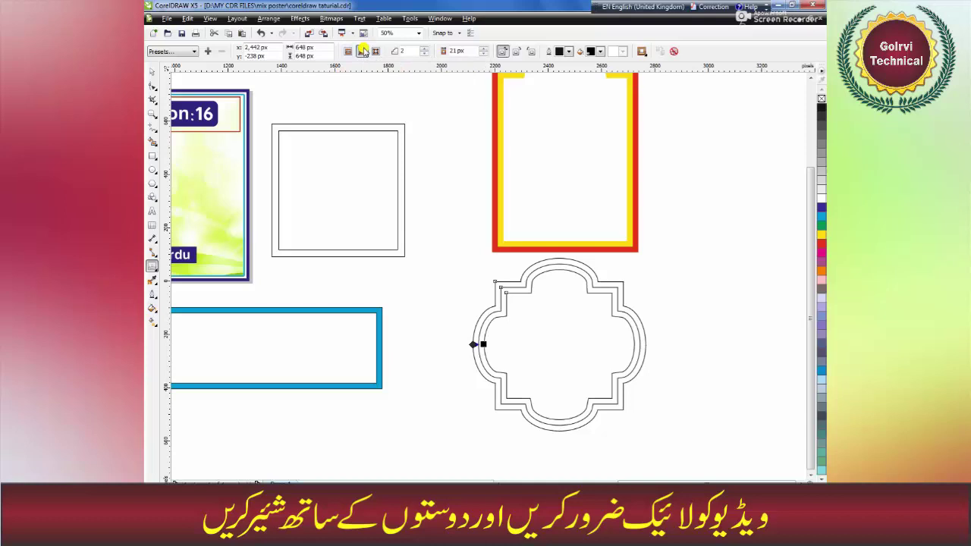
click(481, 53)
click(480, 53)
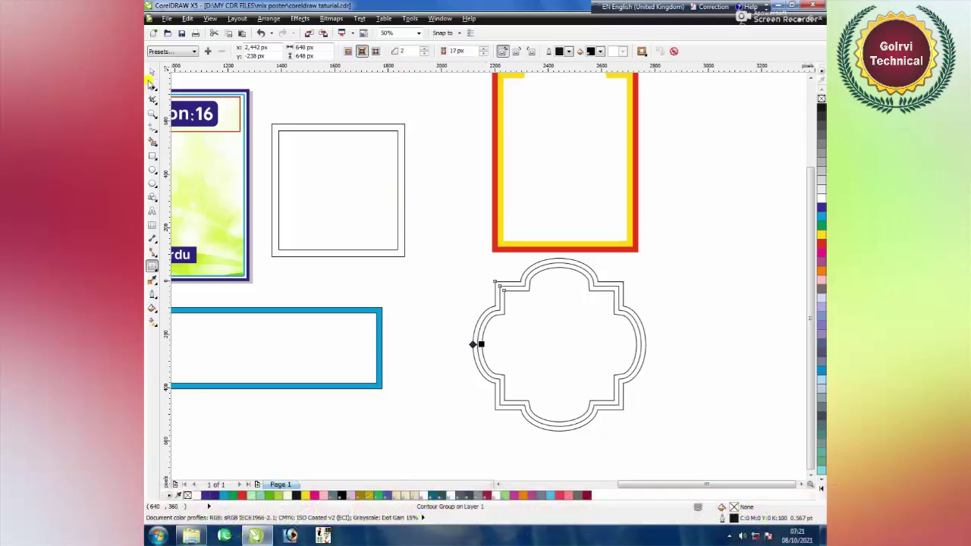
- Fill the contoured shape dark blue
click(152, 71)
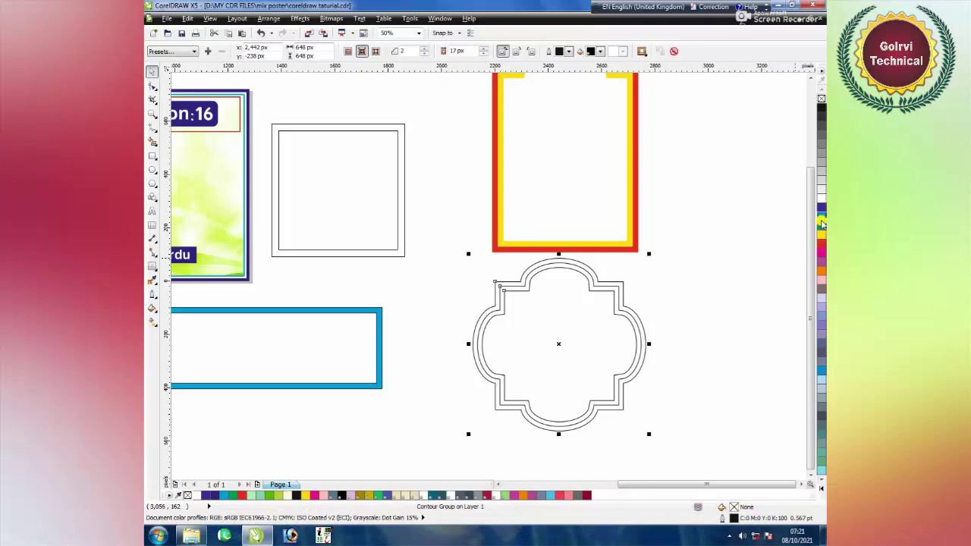
drag(819, 208, 803, 225)
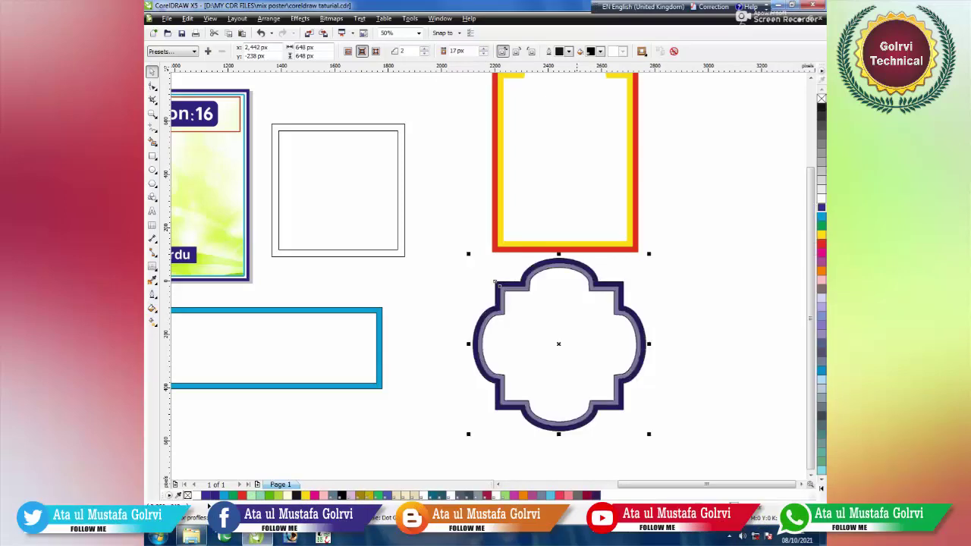
click(463, 319)
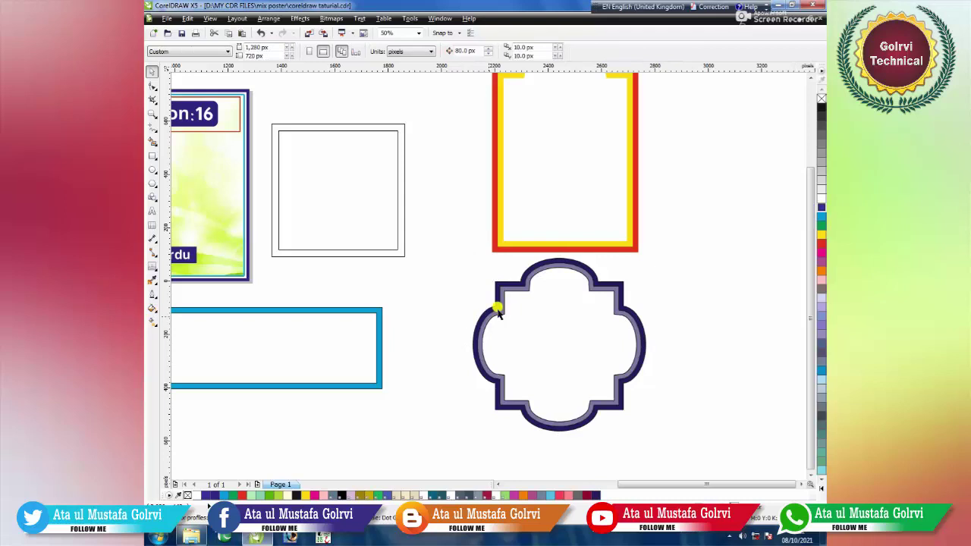
- Break the dark blue contour group apart and accept the spot colour conversion
click(497, 311)
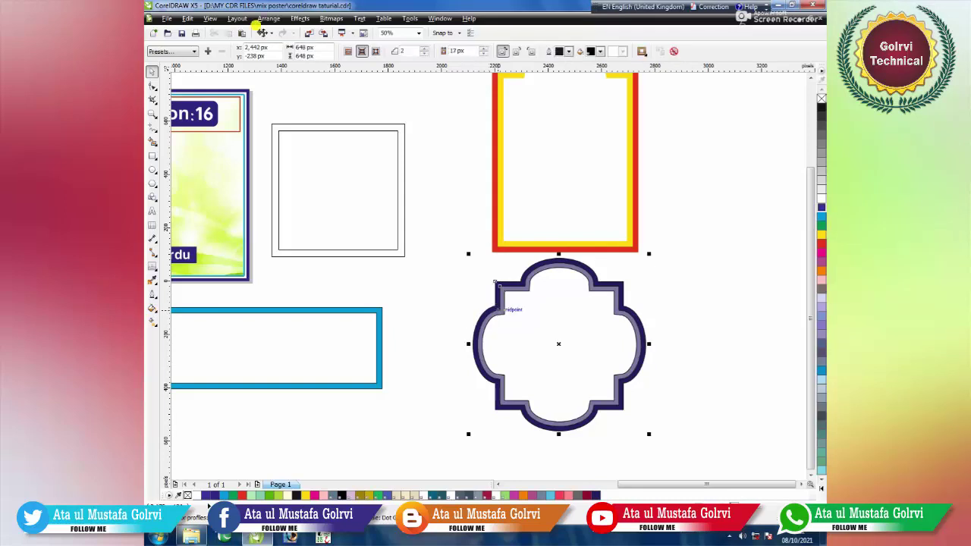
click(268, 18)
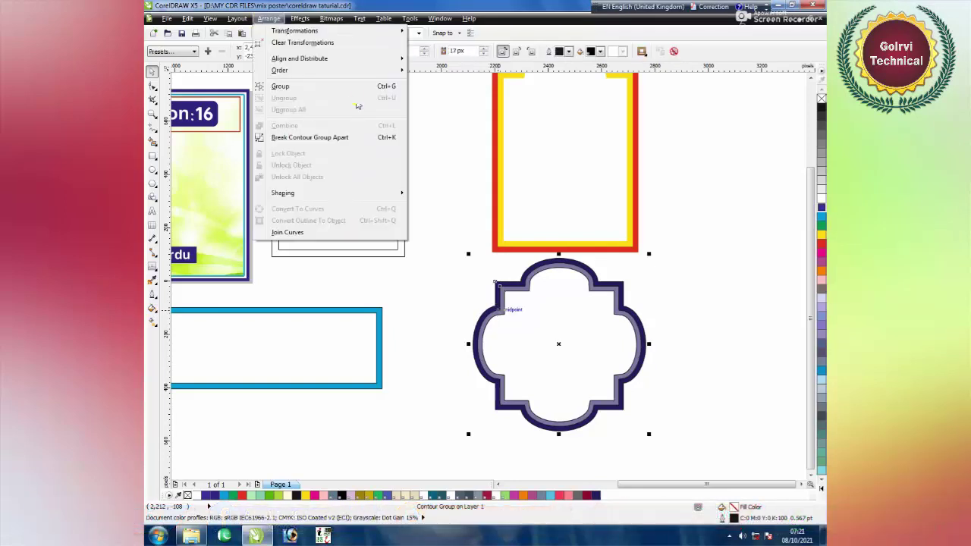
click(297, 138)
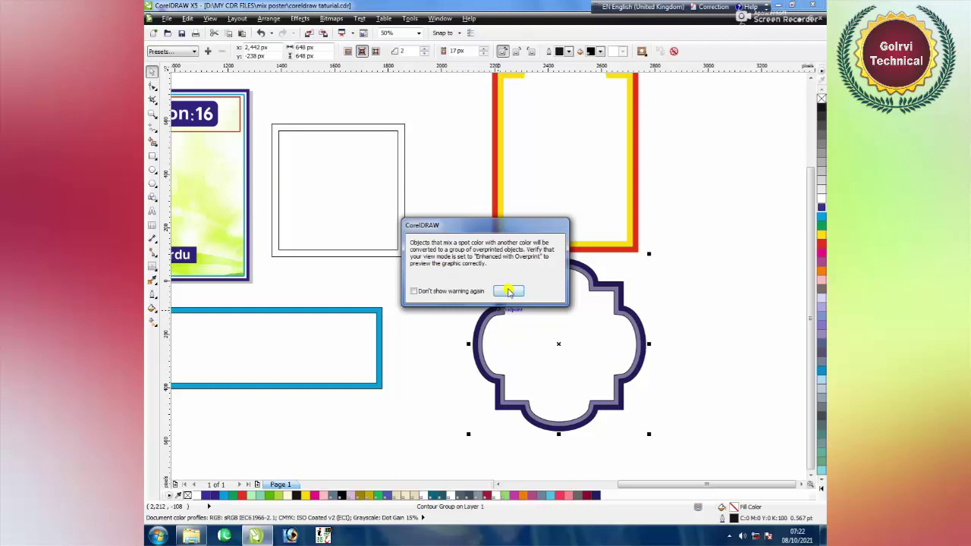
key(Return)
click(457, 277)
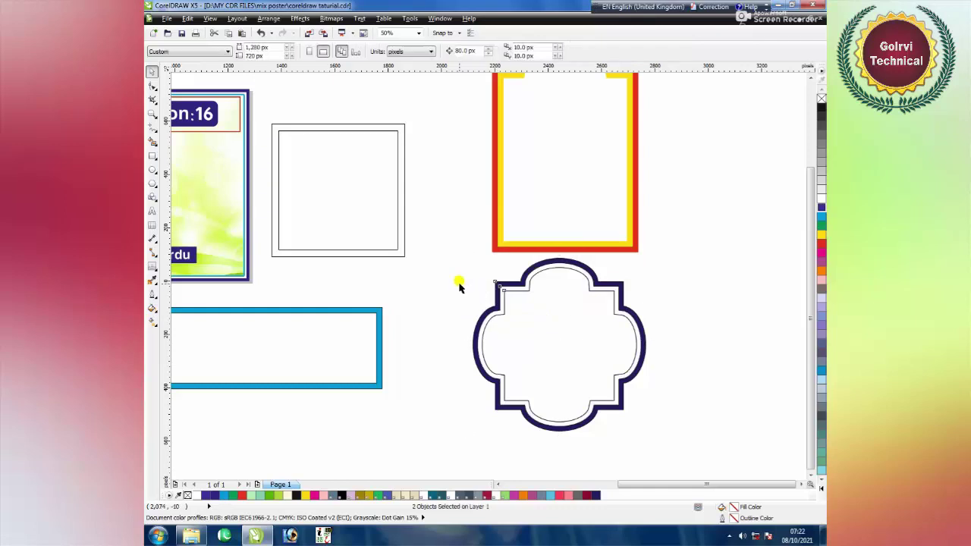
- Try ungrouping the inner contour shapes and moving one of them, and undo the move and the ungrouping
click(525, 279)
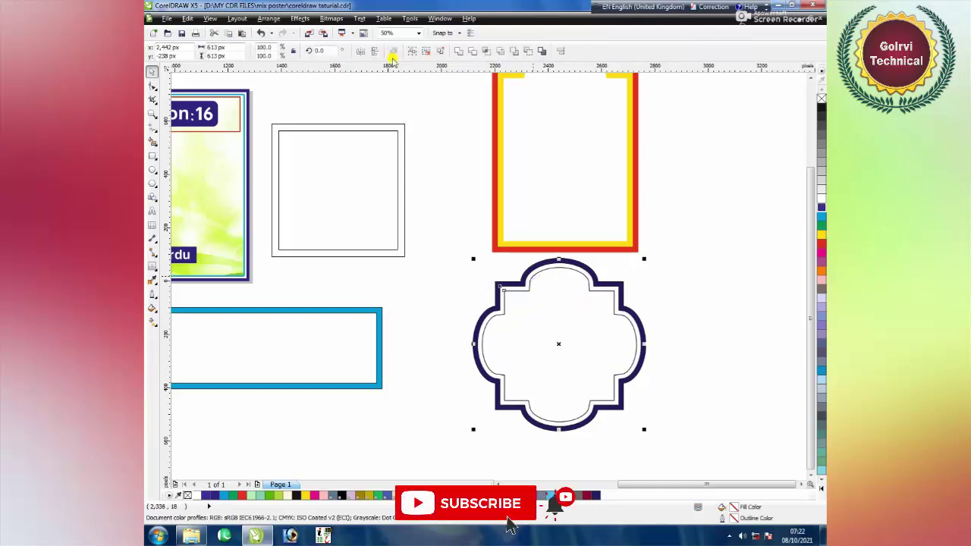
click(399, 235)
drag(505, 286, 526, 304)
key(ctrl+z)
key(ctrl+z)
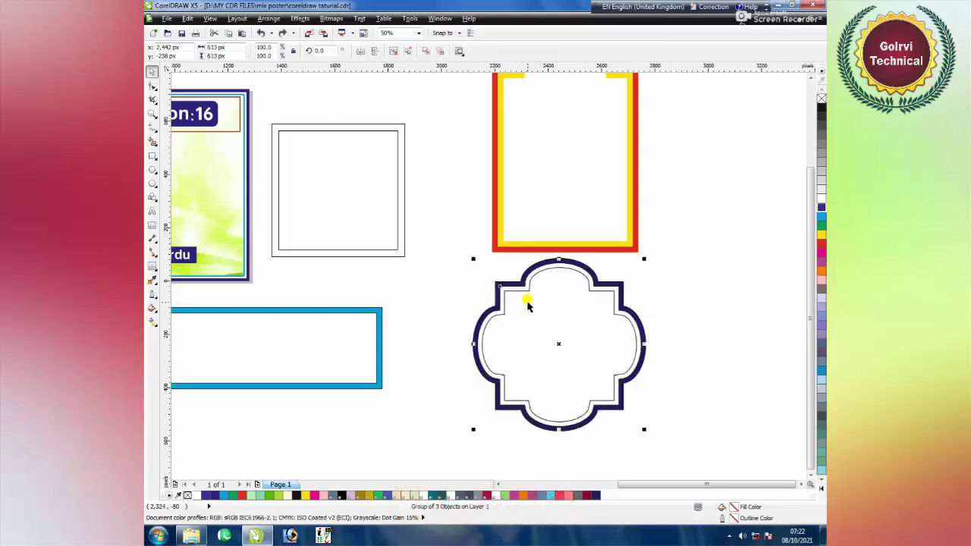
- Fill the inner contour group light blue and its innermost shape white
click(641, 277)
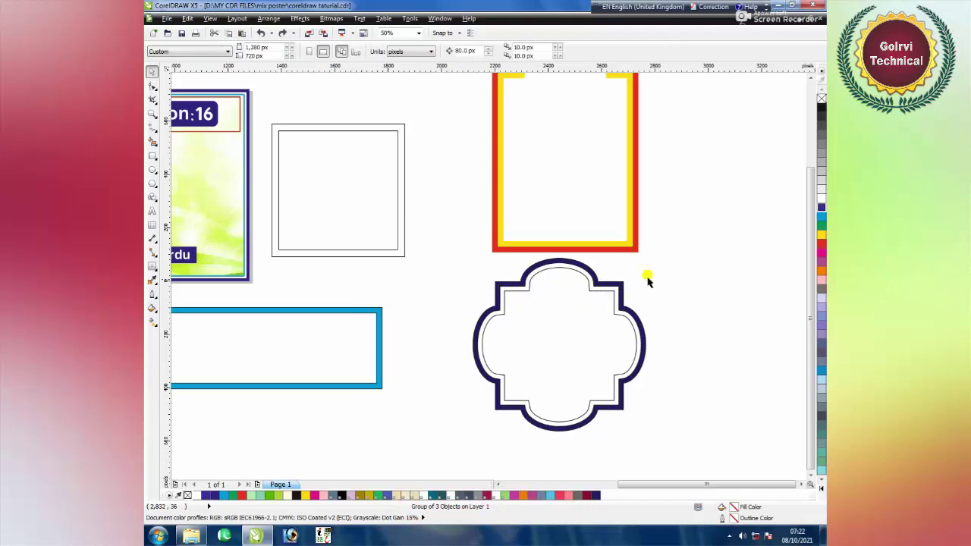
click(618, 287)
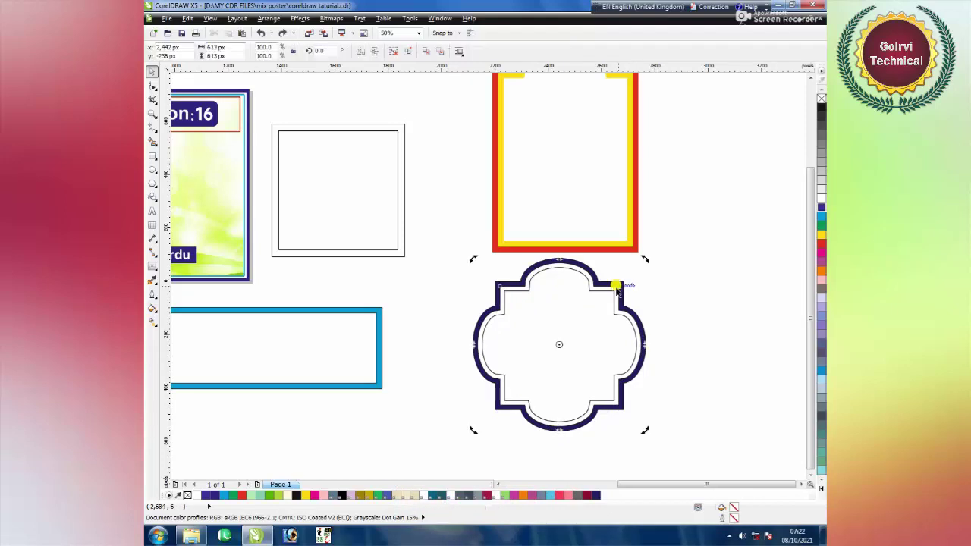
click(621, 288)
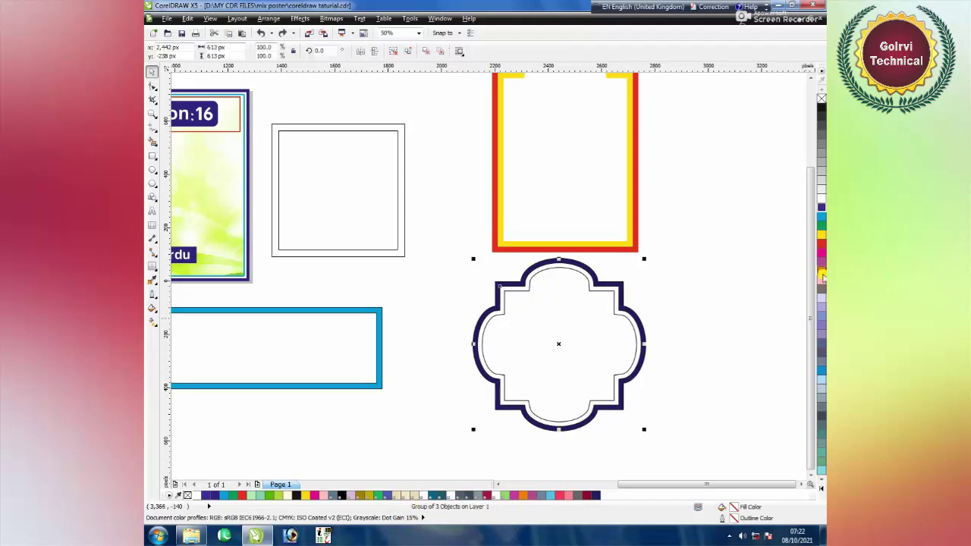
click(821, 216)
ctrl+click(606, 338)
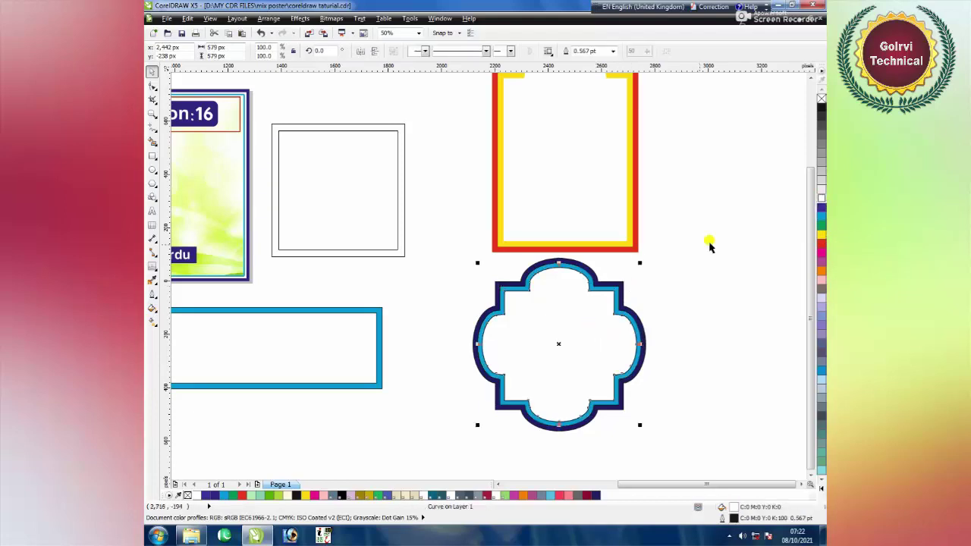
- Remove the outlines from all shapes of the dark and light blue frame
drag(708, 245, 434, 457)
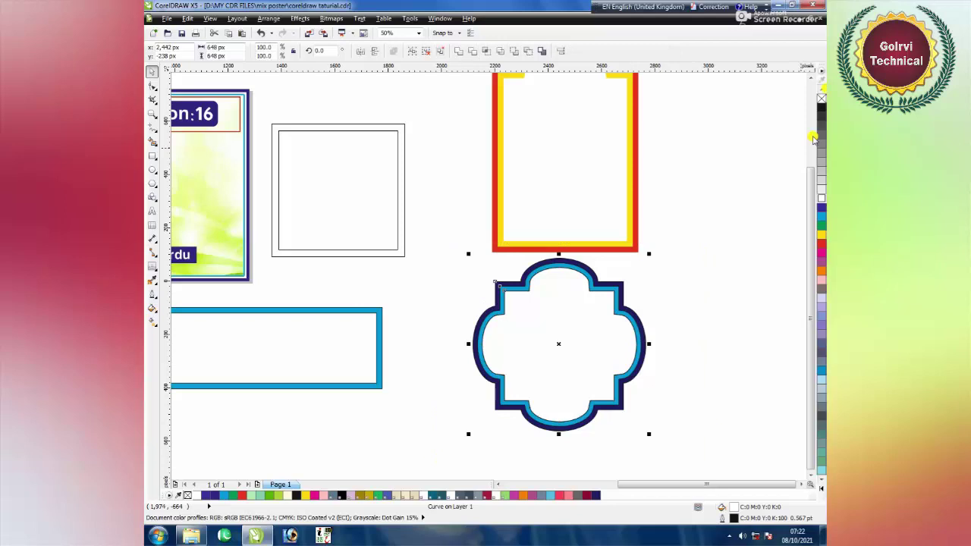
click(820, 99)
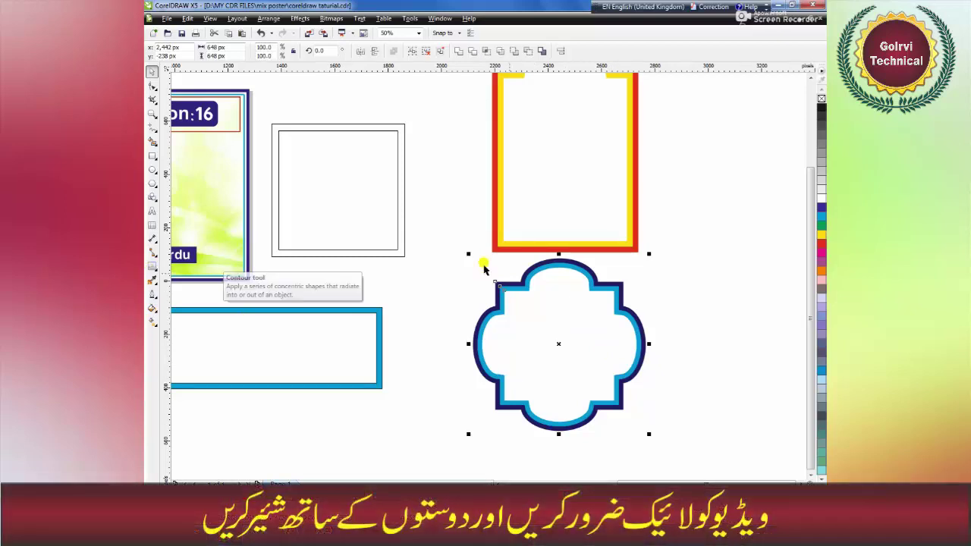
- Delete the inner square of the double square beside the poster, and select the remaining outer square
click(340, 196)
drag(340, 196, 418, 183)
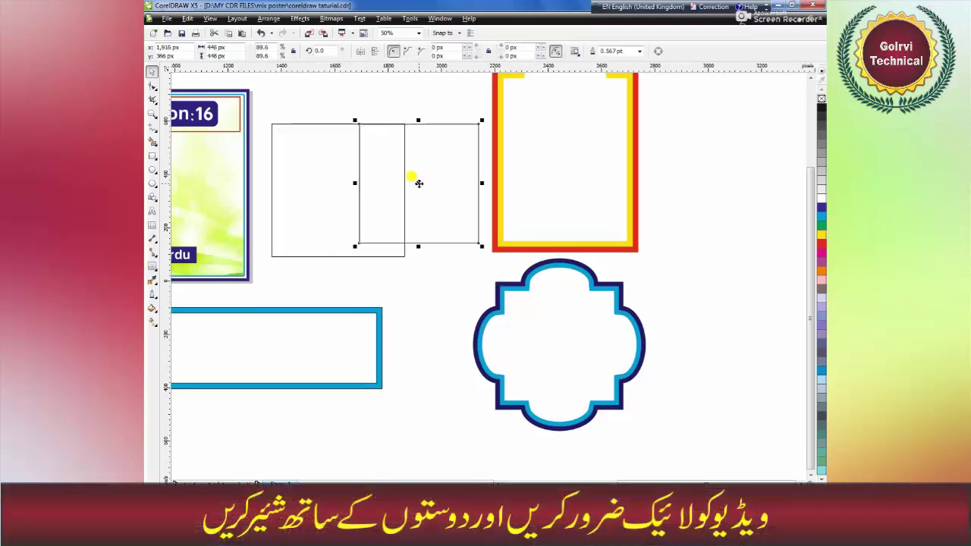
key(Delete)
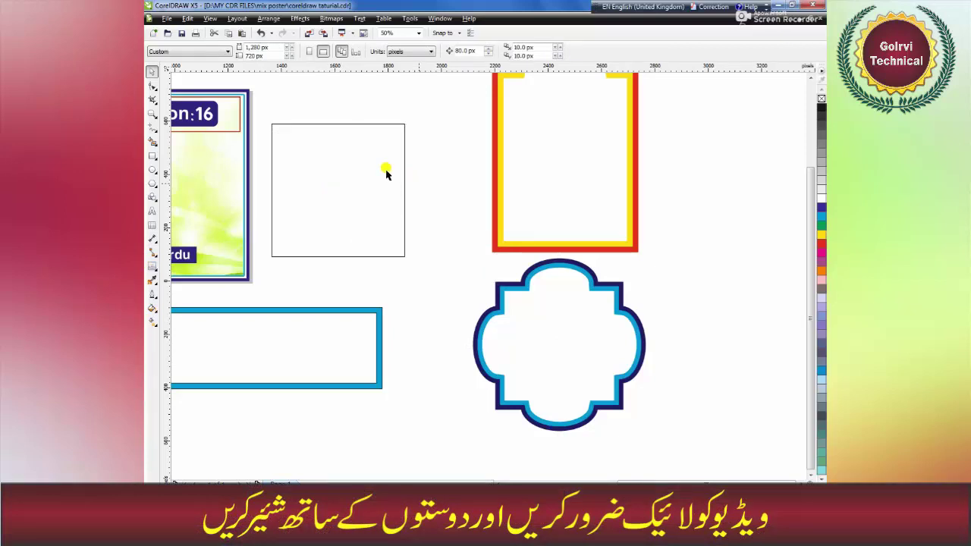
click(386, 174)
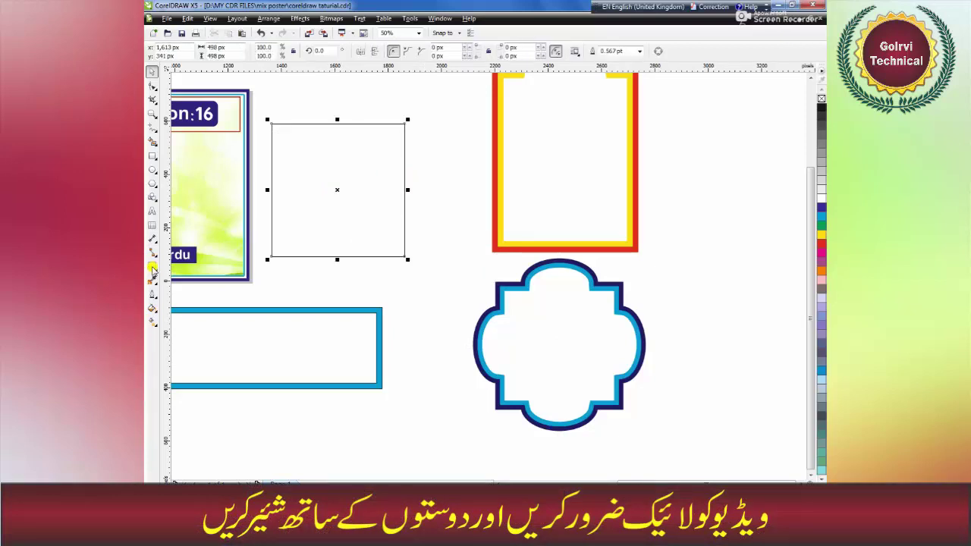